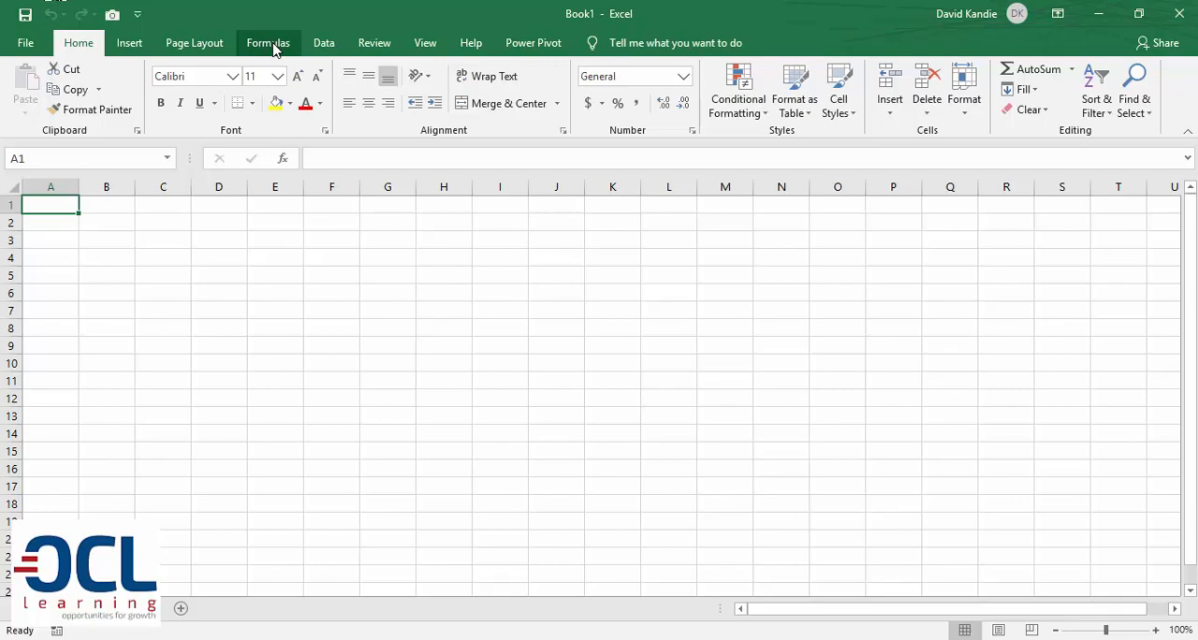
Examine the descriptions of the Rate, Nper, Pv and Fv arguments of the financial PMT function
click(275, 50)
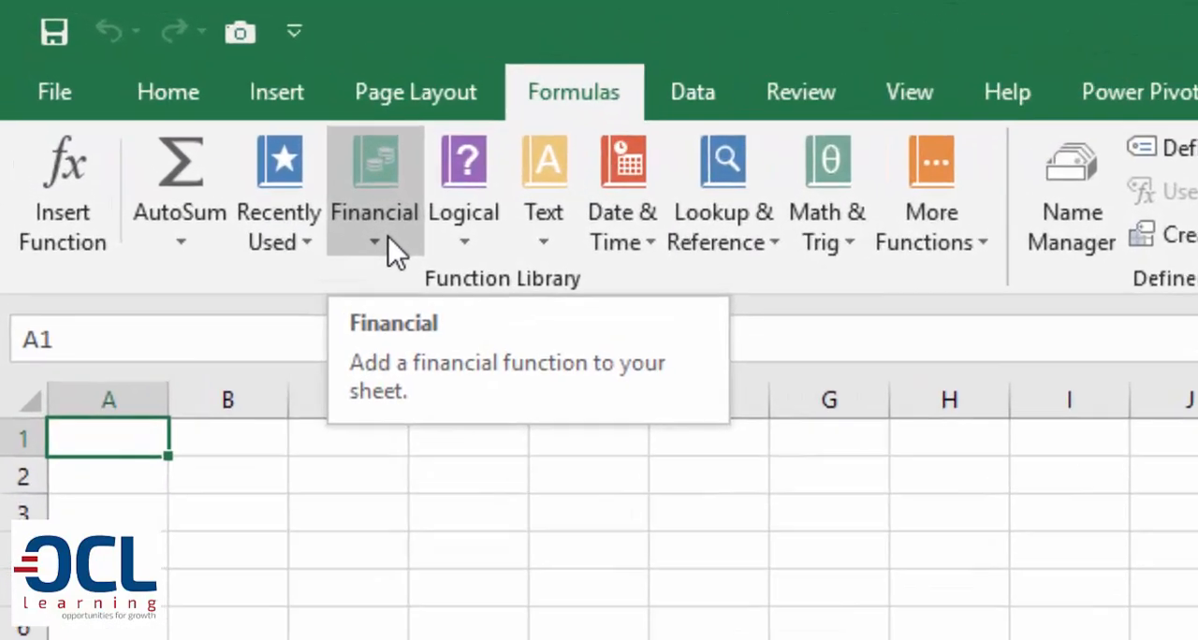
click(388, 235)
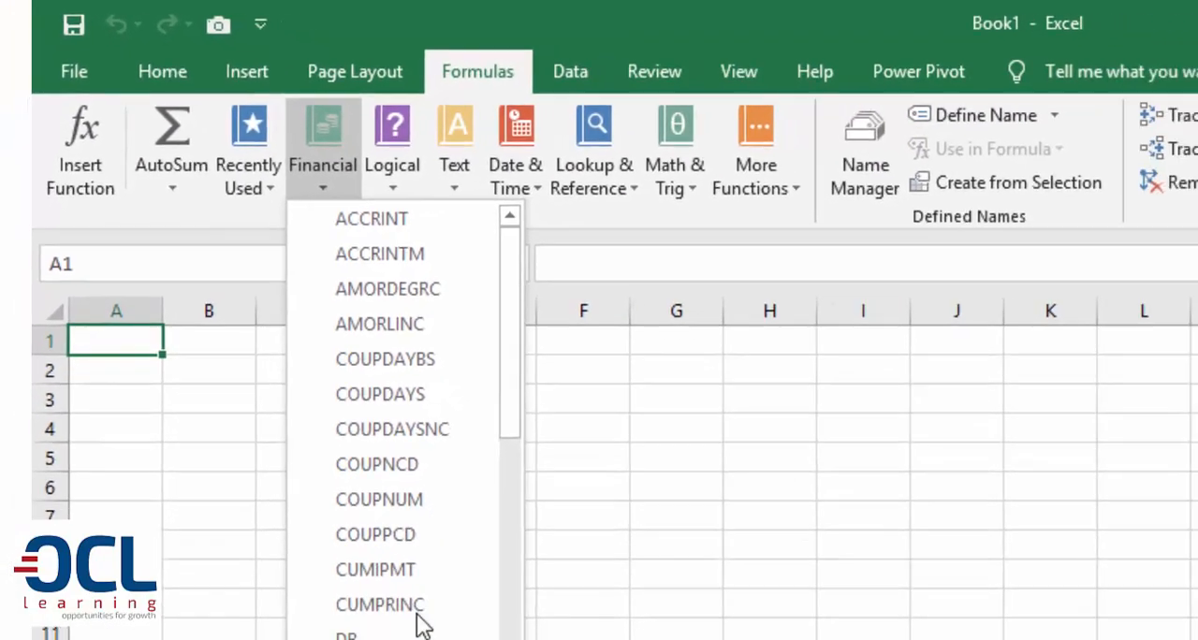
scroll(605, 288, down, 11)
click(374, 224)
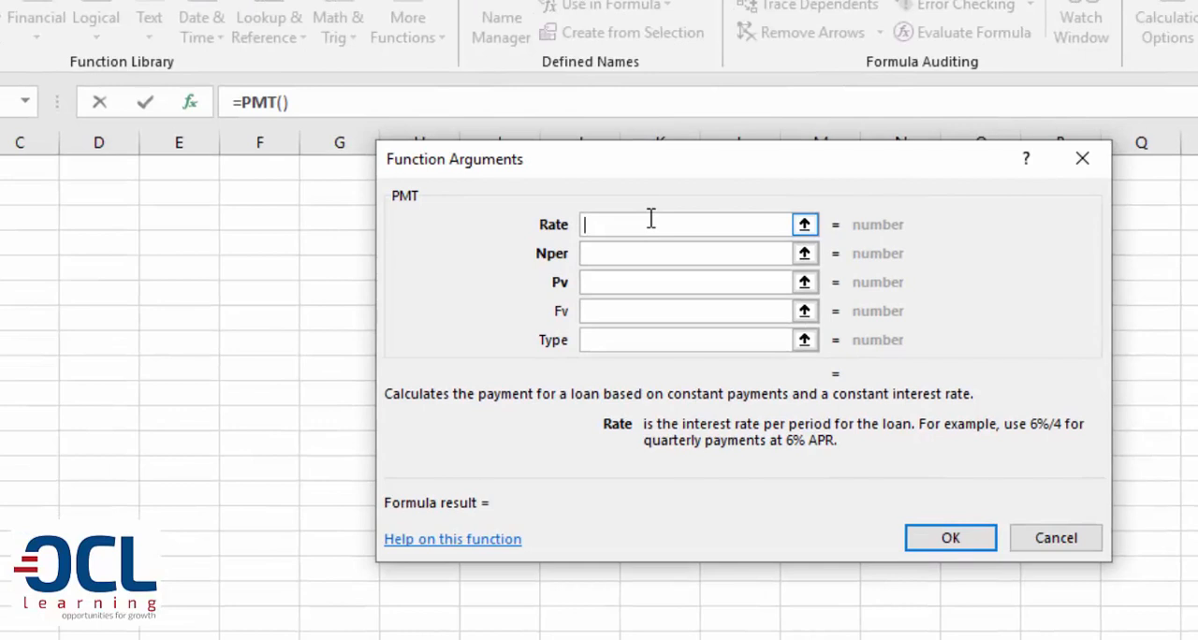
click(604, 261)
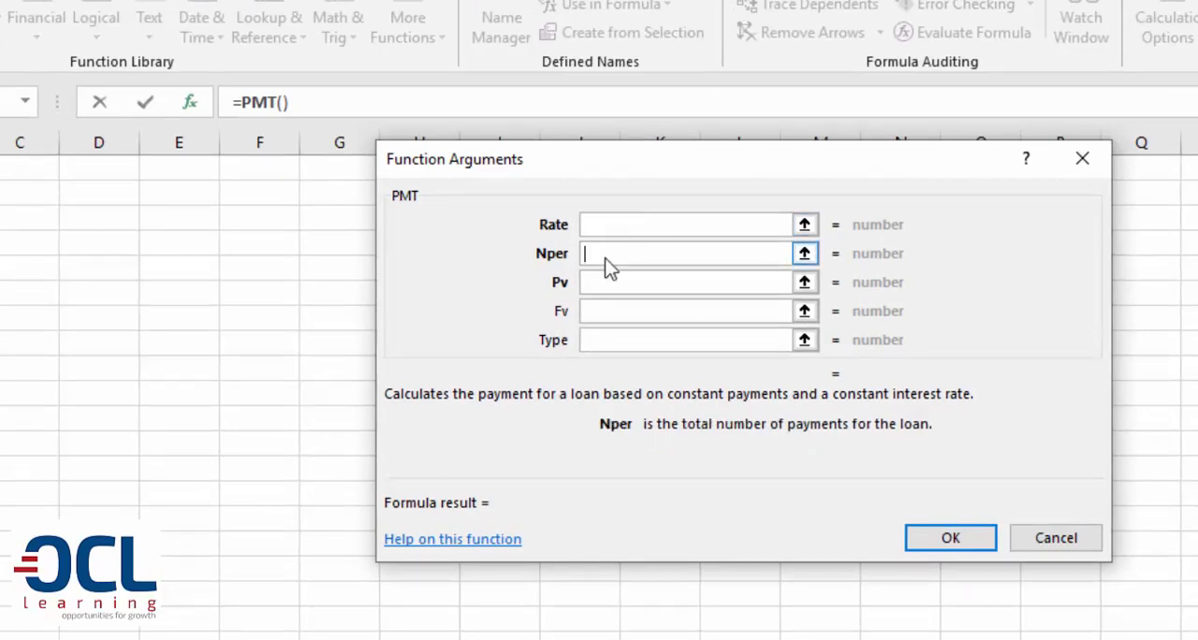
click(612, 281)
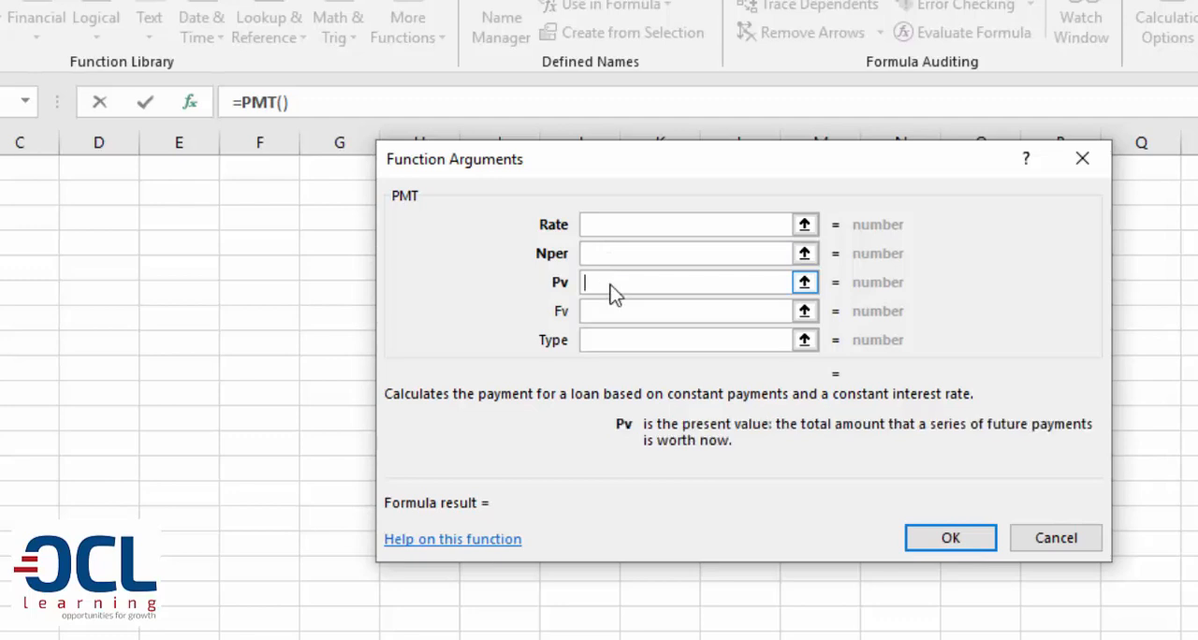
click(614, 313)
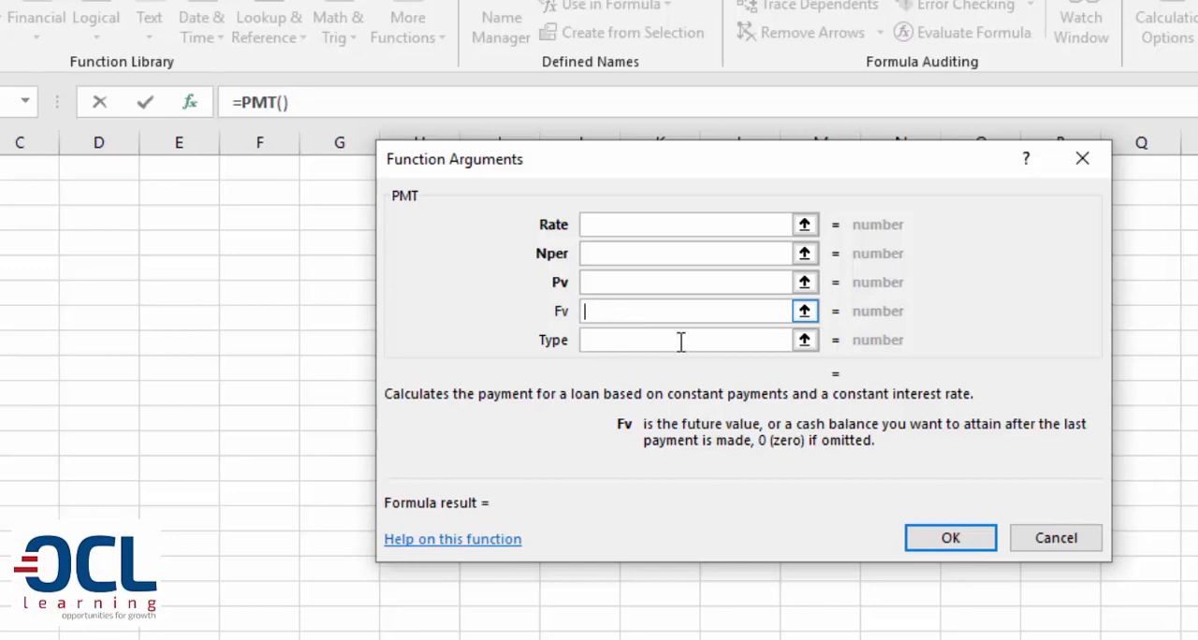
click(1046, 544)
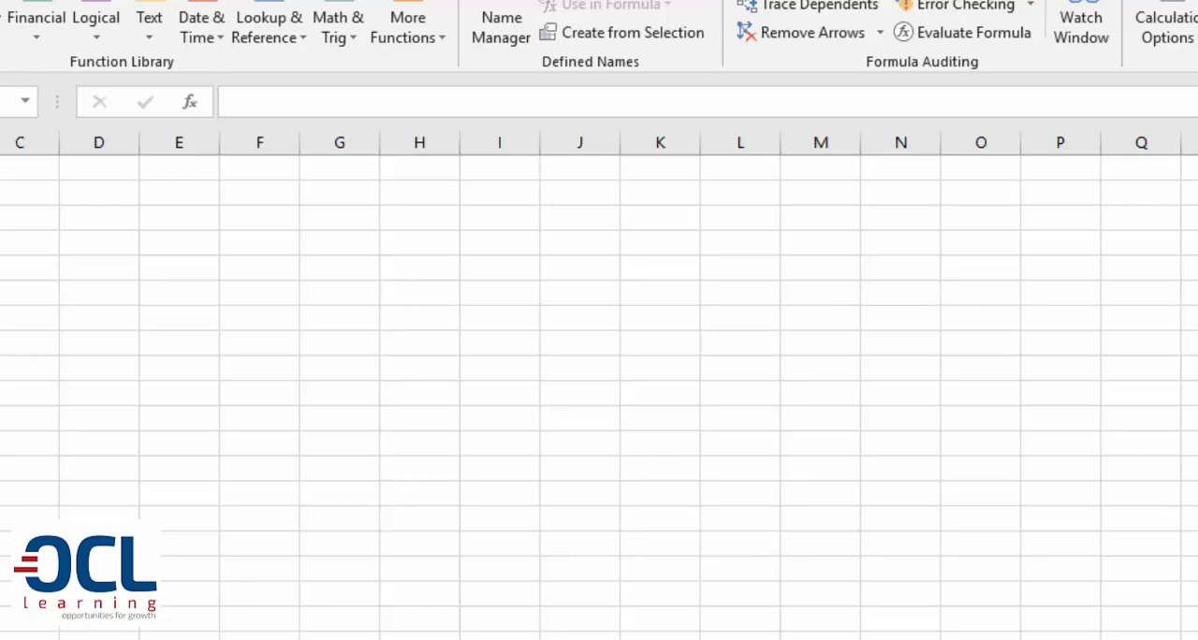
Start a PMT function in cell C12 of the loan sheet and set its Rate argument to C4/12
drag(1, 143, 102, 178)
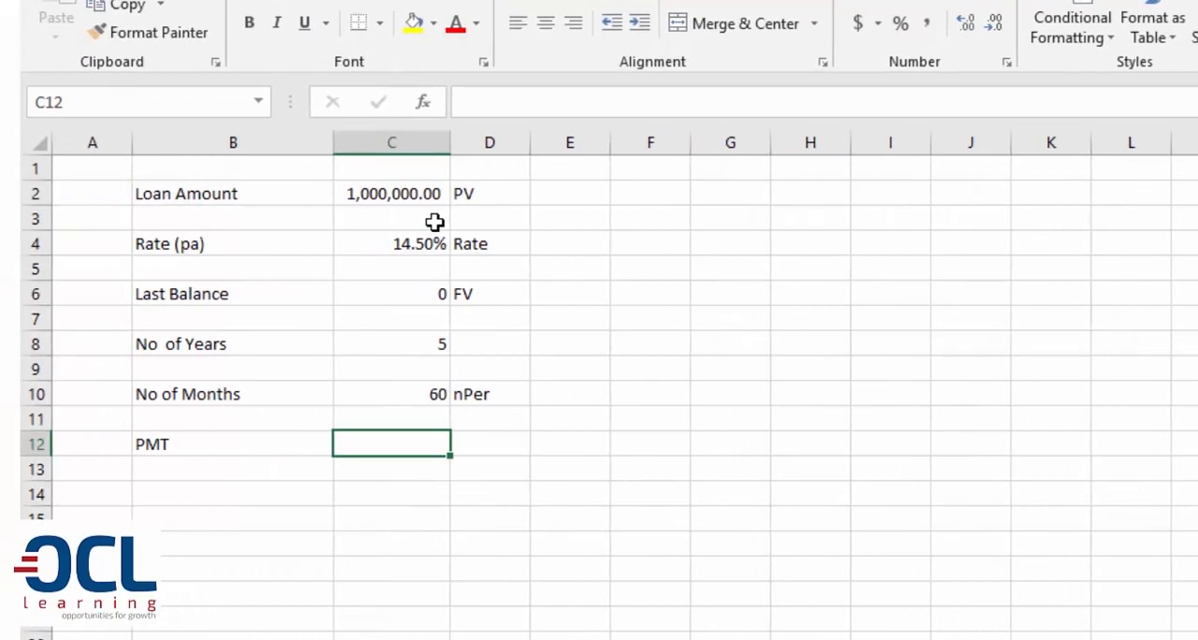
text(=pmt)
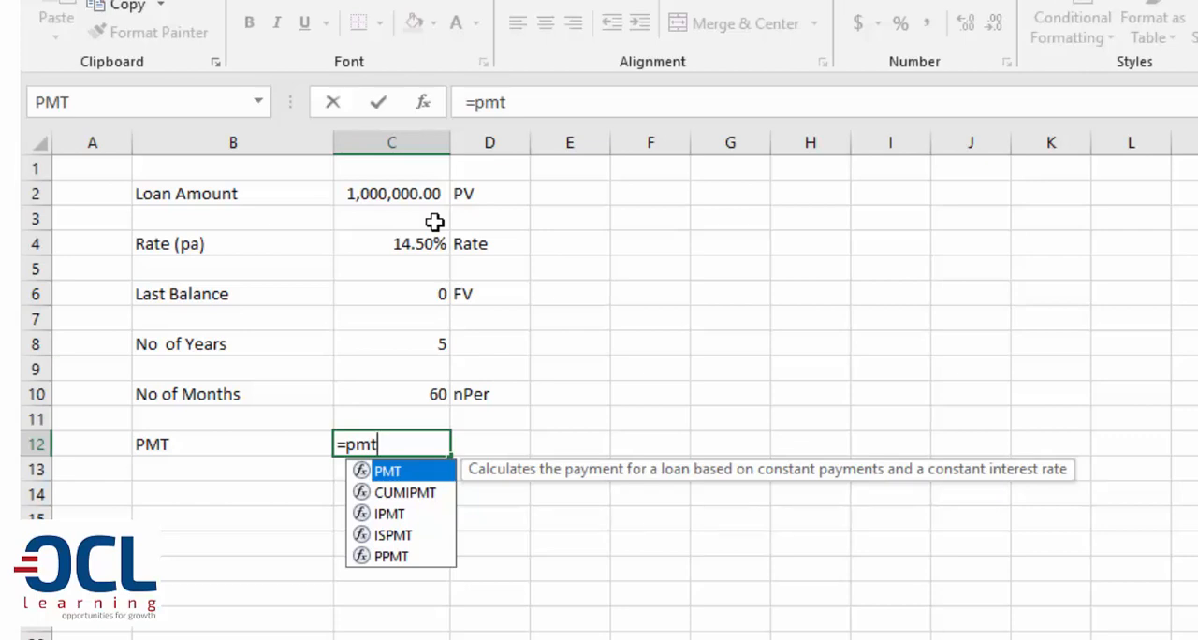
text(()
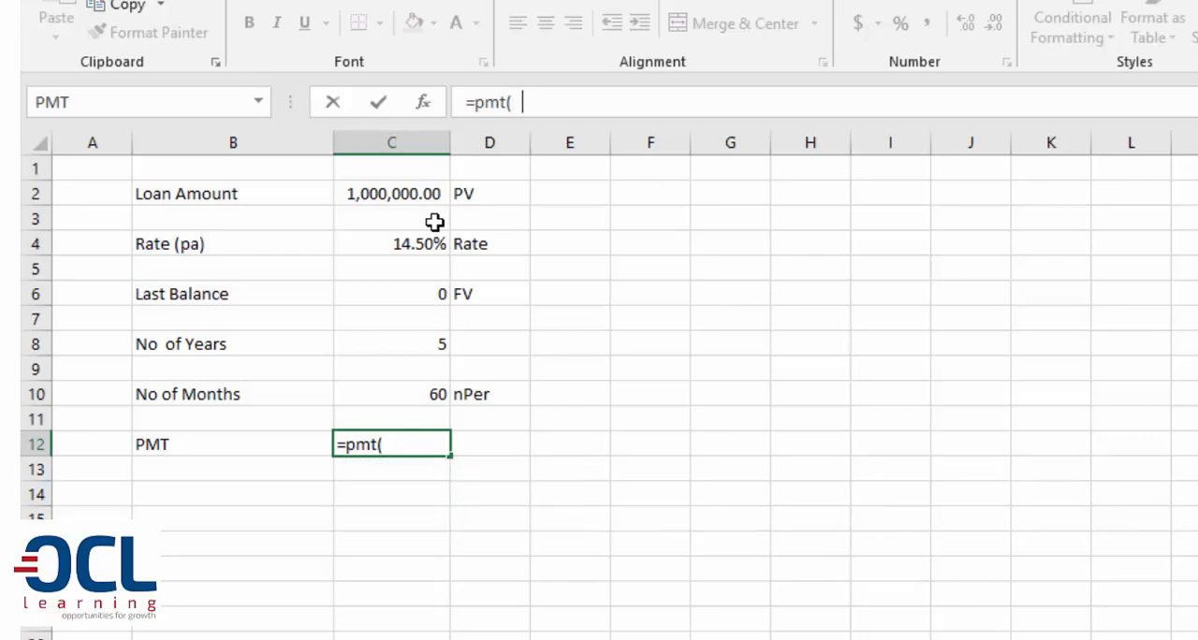
key(ctrl+a)
drag(812, 171, 743, 252)
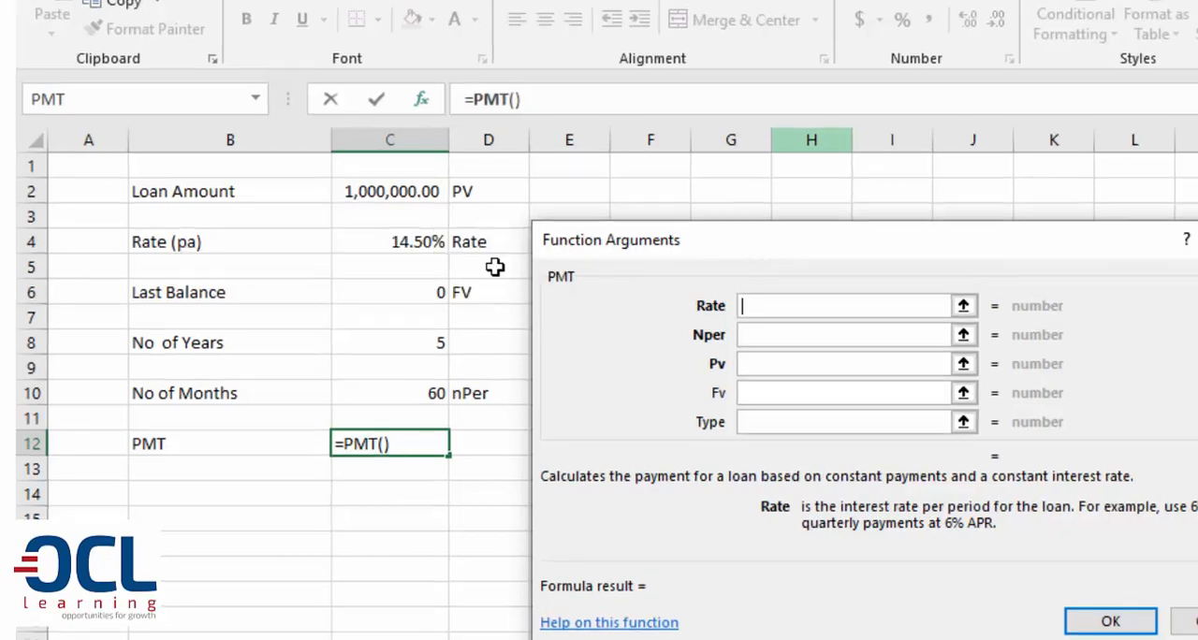
click(423, 242)
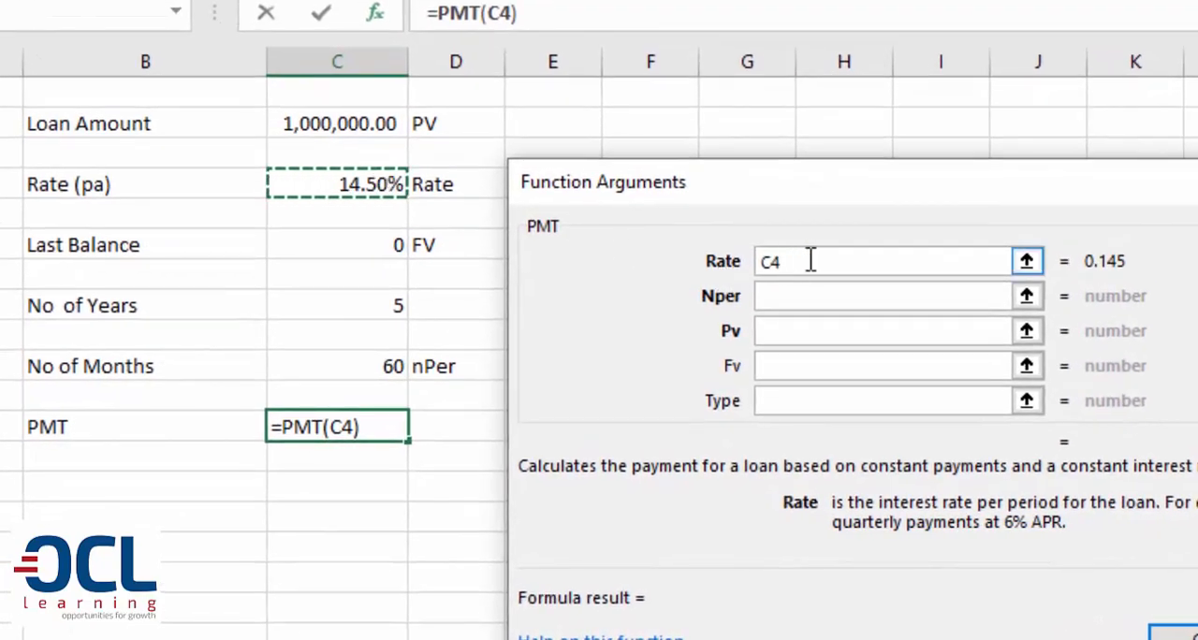
text(/12)
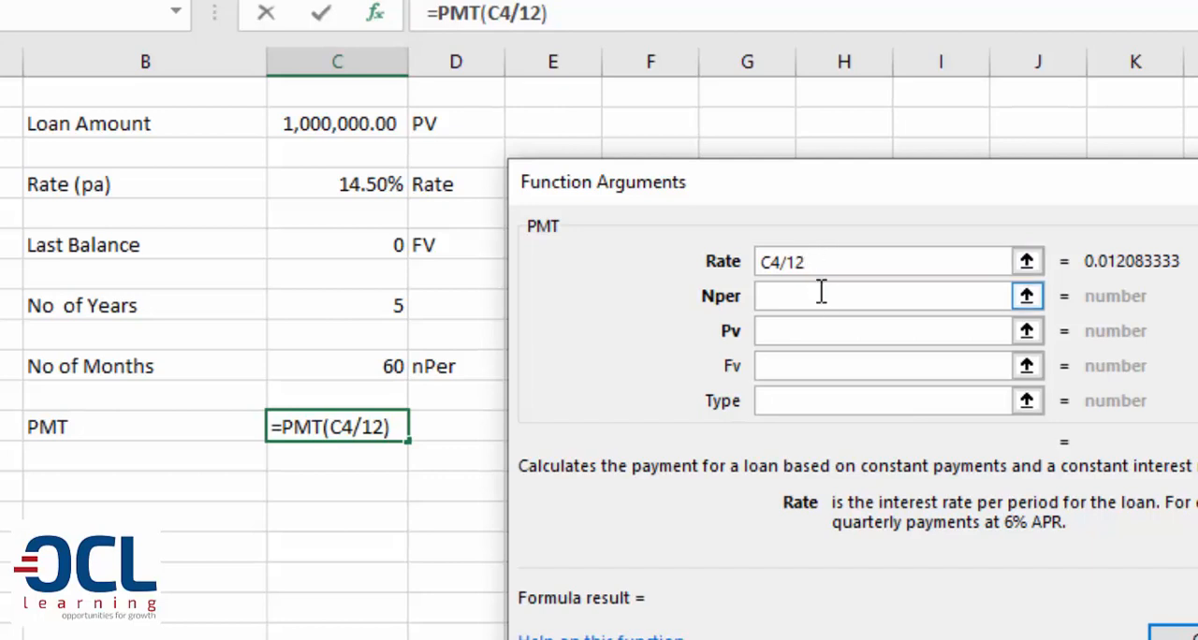
Complete the PMT arguments with Nper as C10, Pv as C2 and Fv as C6, and enter the formula
click(821, 294)
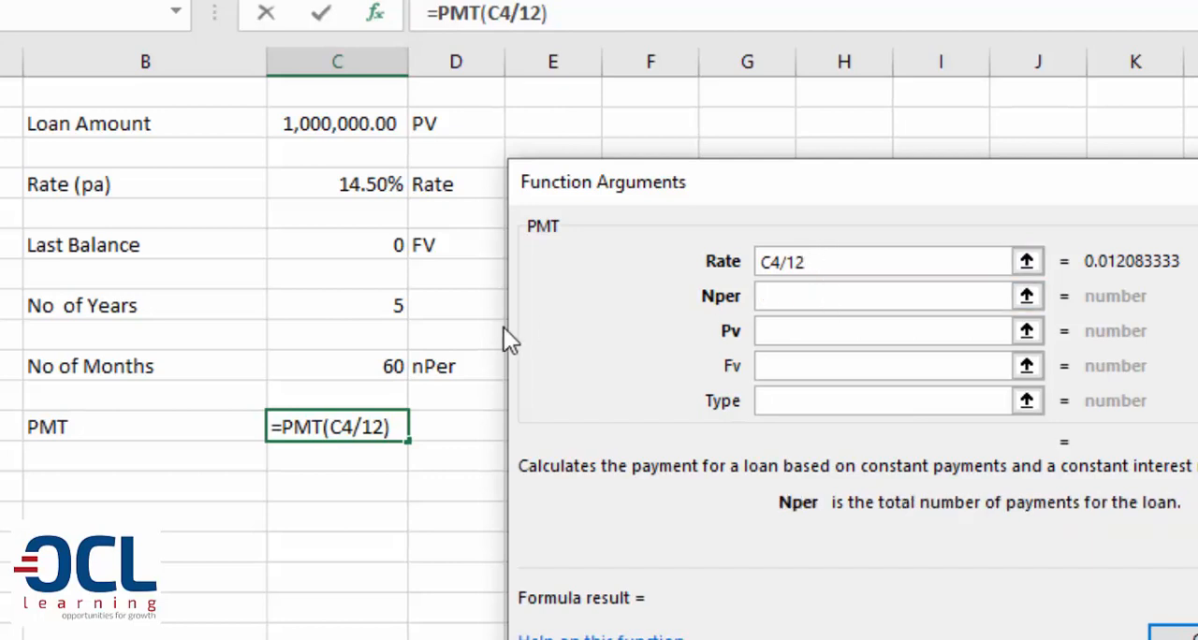
click(379, 366)
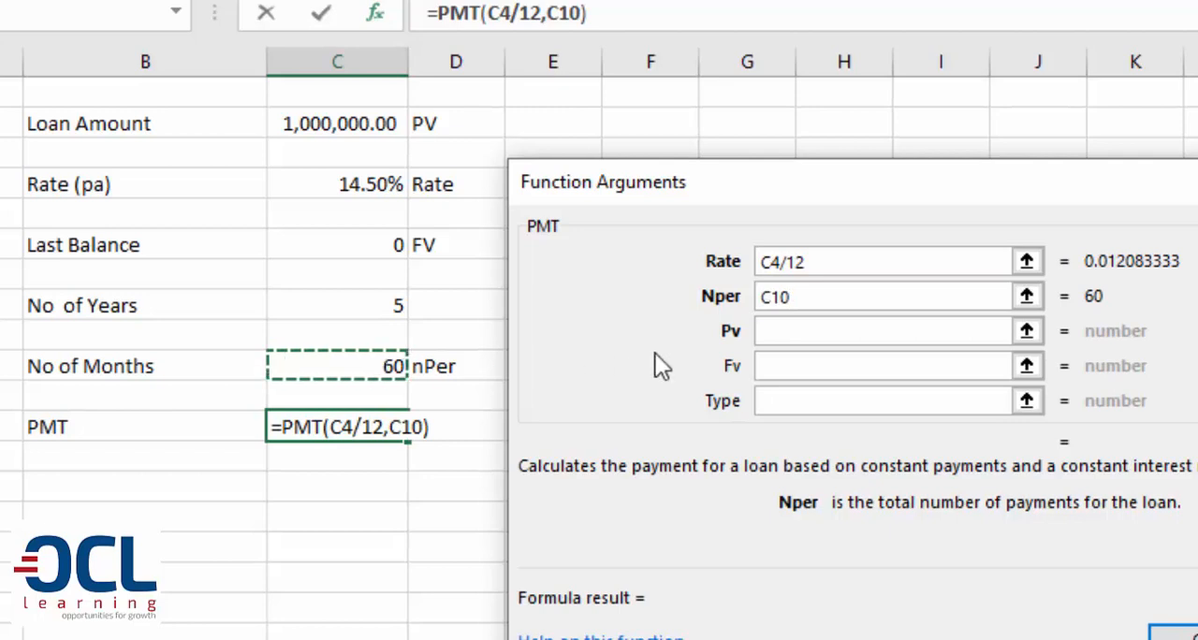
click(788, 328)
click(334, 123)
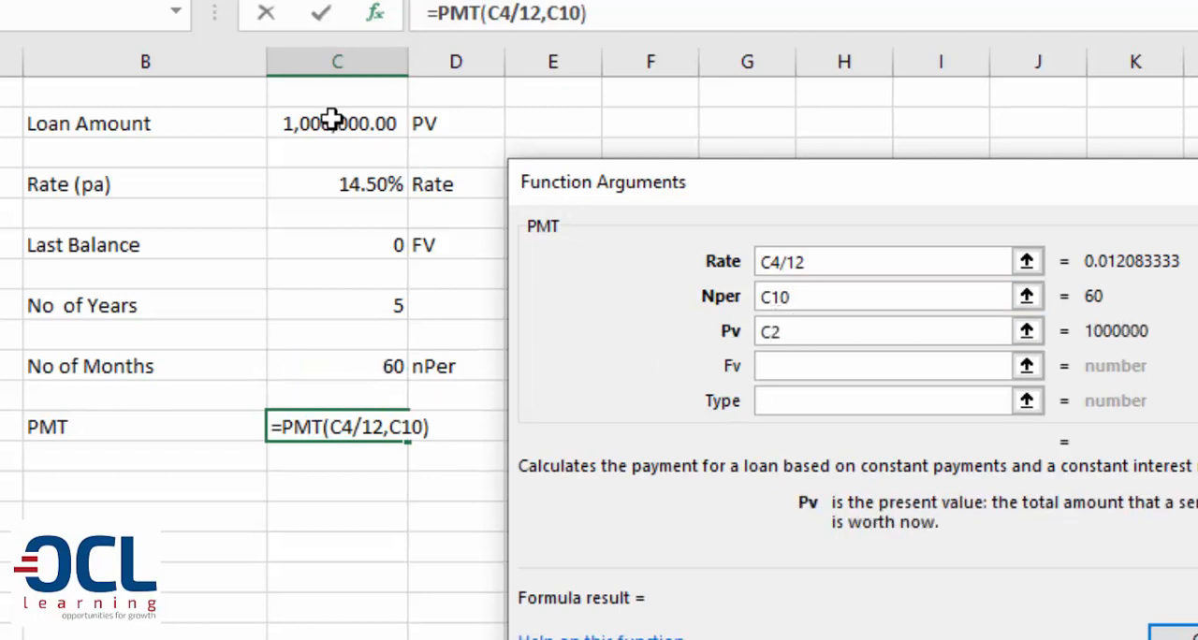
click(805, 366)
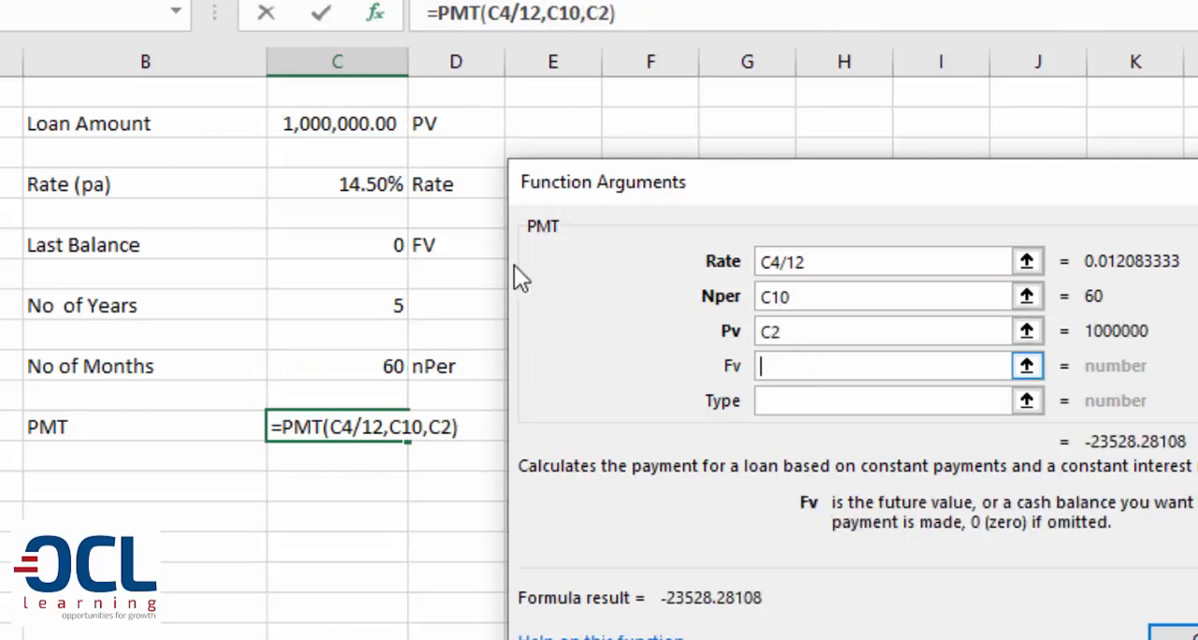
click(370, 246)
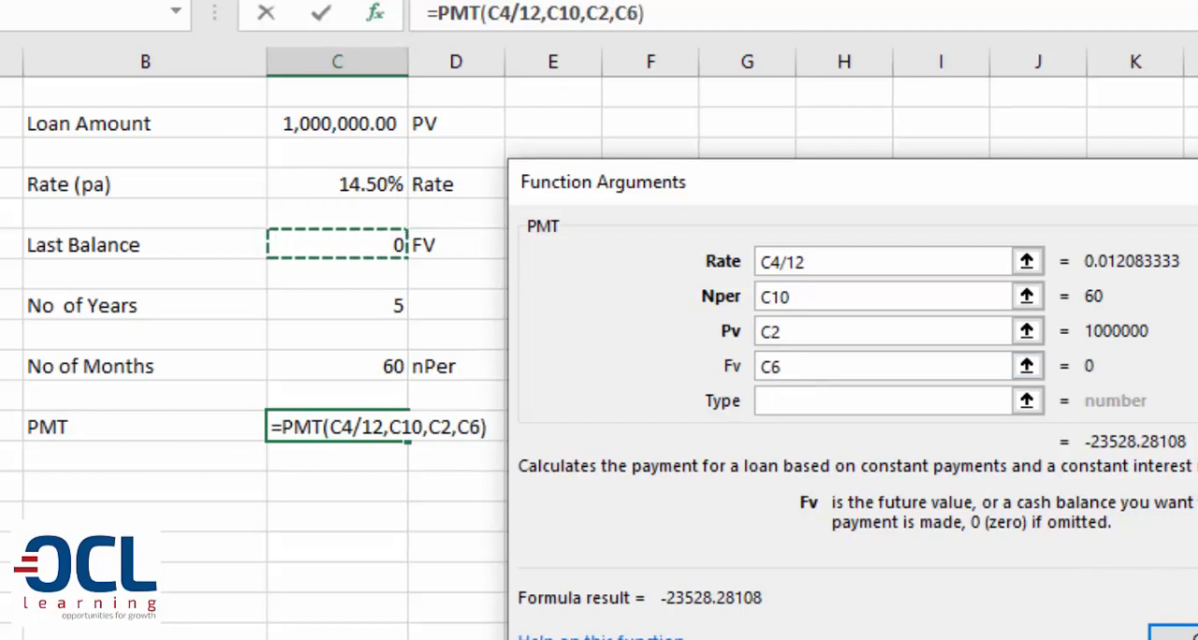
click(1174, 635)
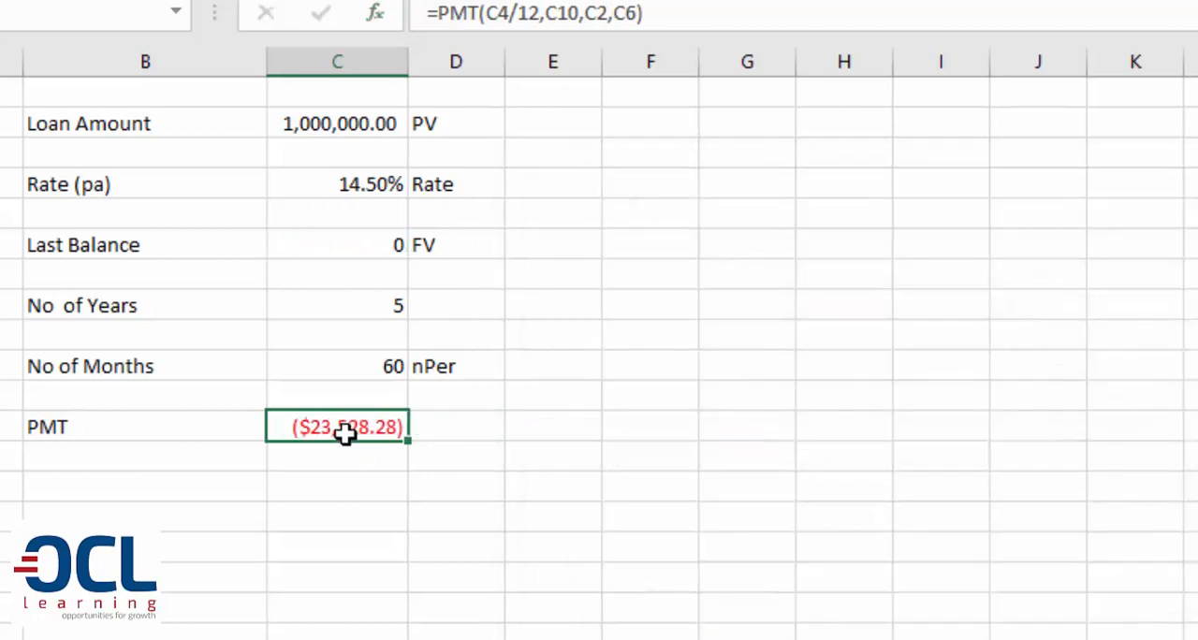
Negate the payment formula in C12 to =-PMT(C4/12,C10,C2,C6) and apply comma number style to the cell
click(795, 0)
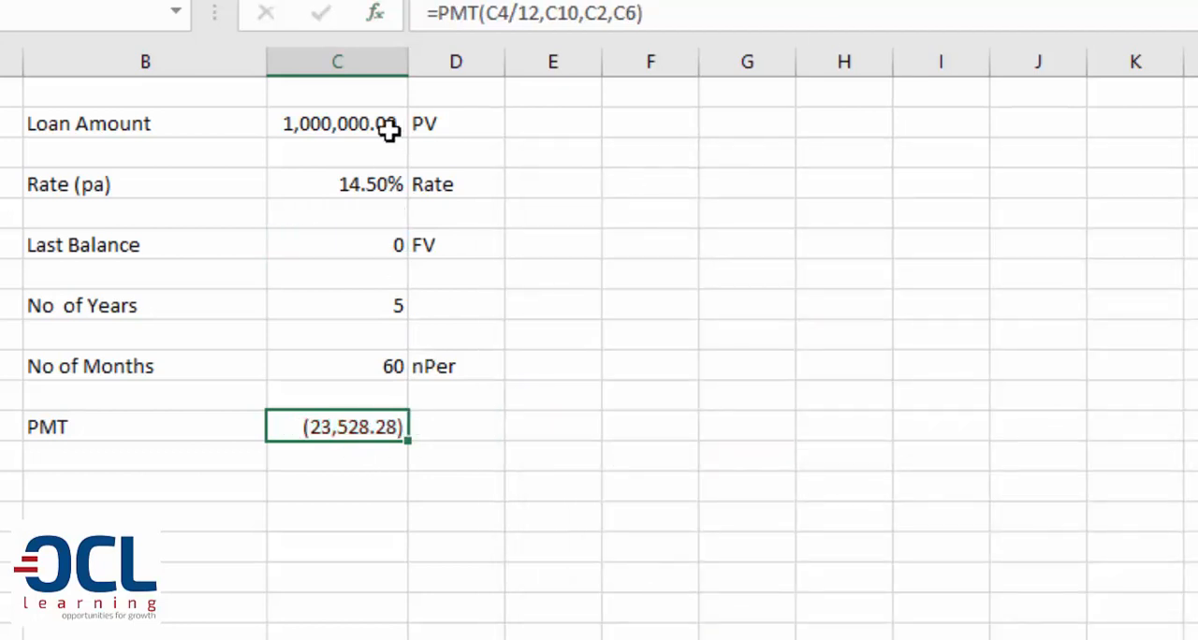
click(440, 12)
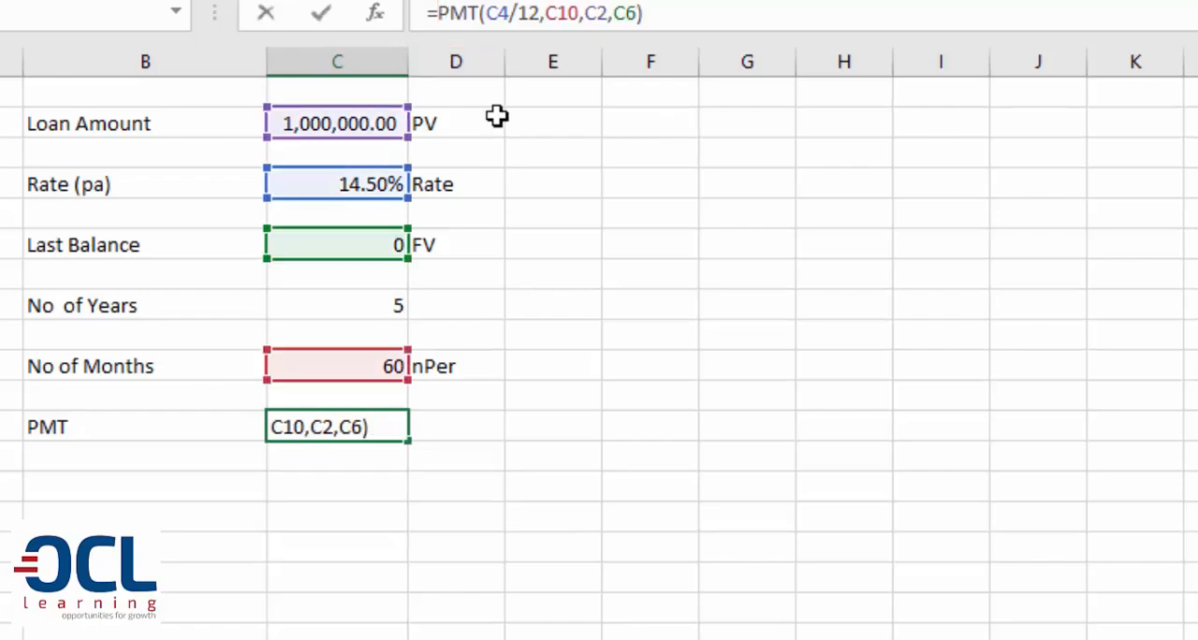
text(-)
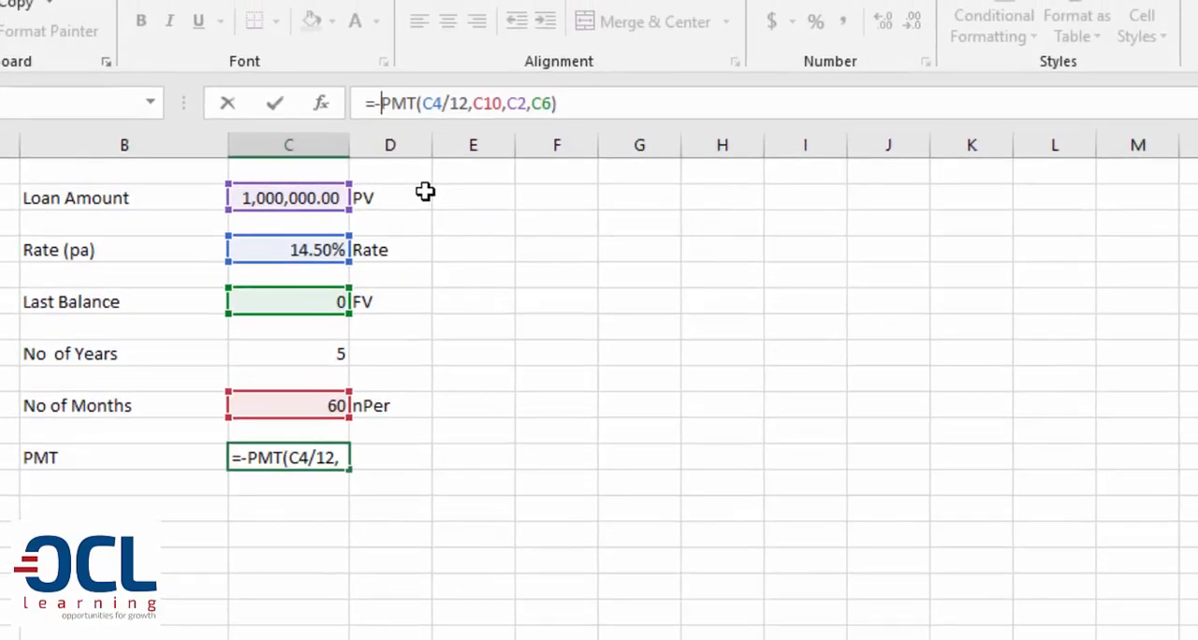
key(Return)
click(296, 458)
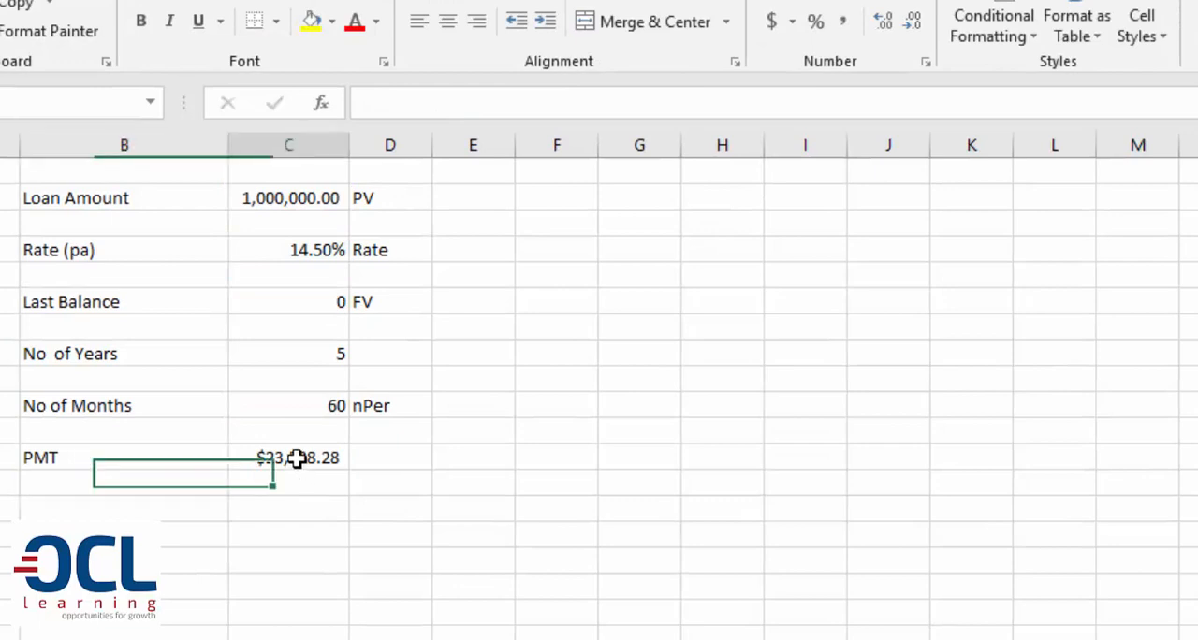
click(843, 31)
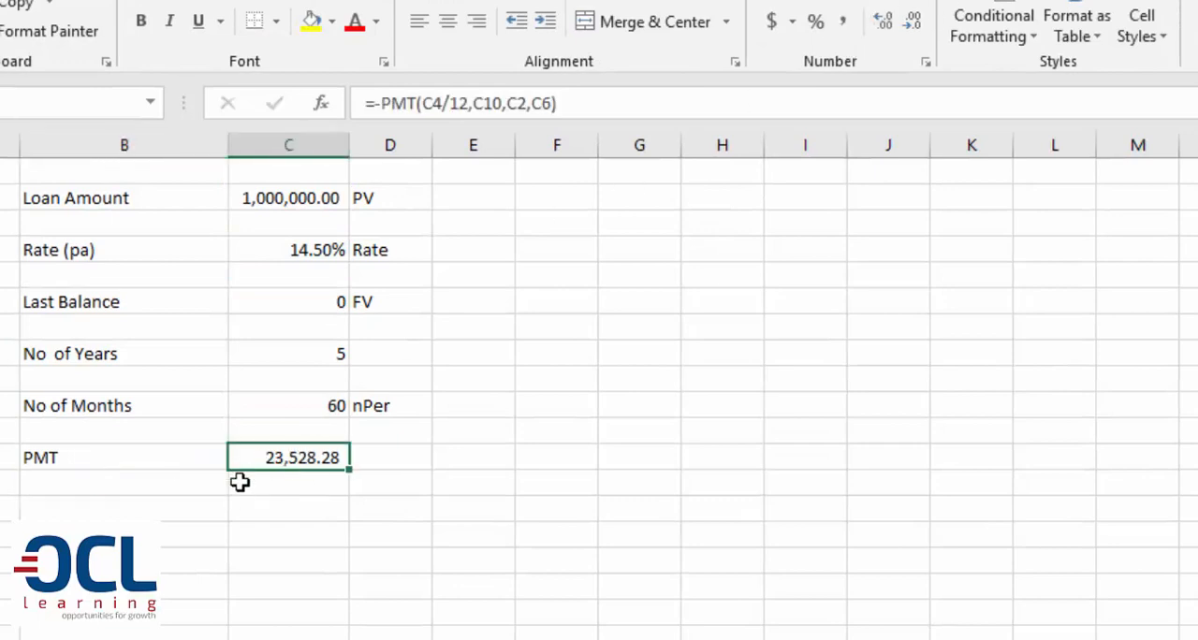
Label cell B14, two rows below PMT, as "Principal + Interest"
click(190, 505)
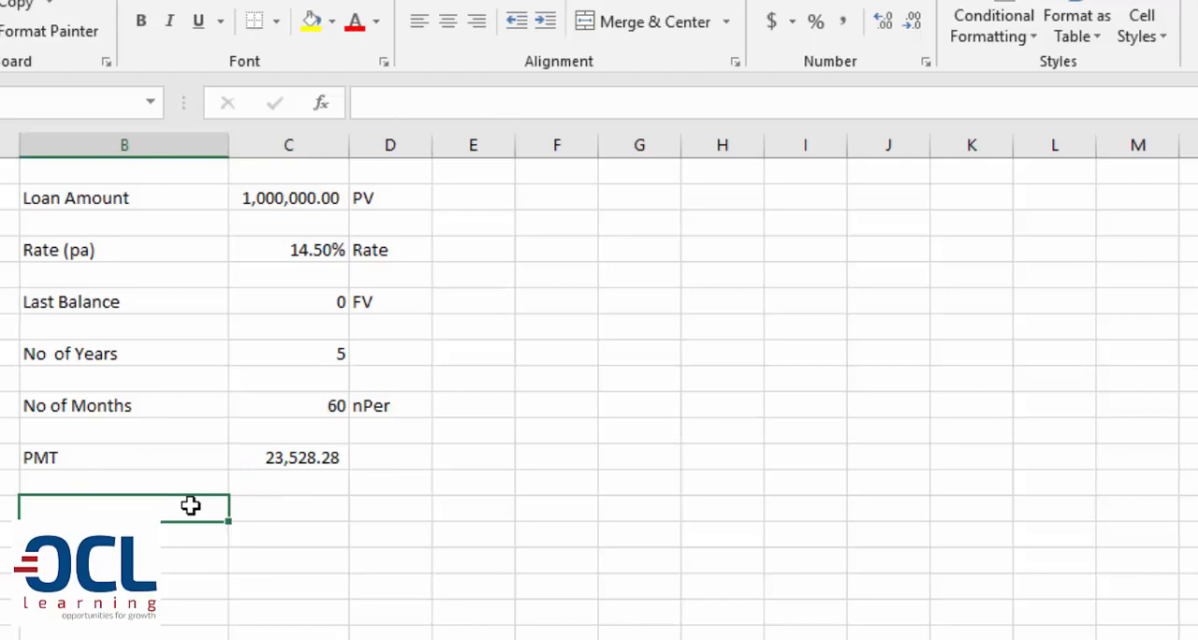
text(Principal )
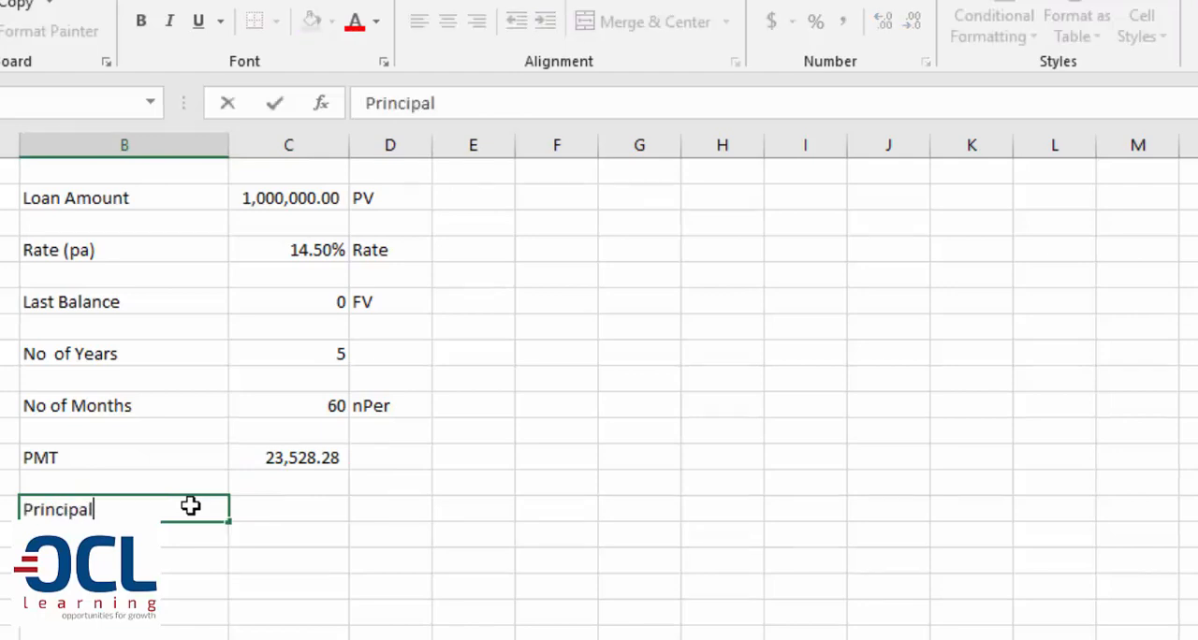
text(+ Interest)
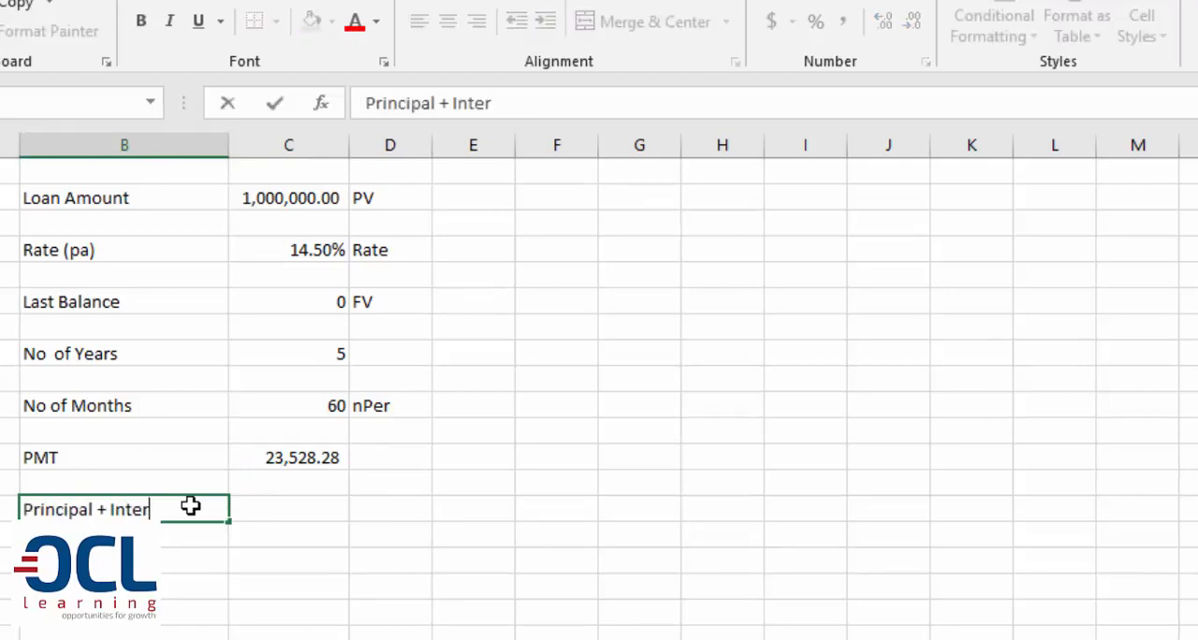
key(Tab)
Calculate the total repayment in C14 by multiplying the payment by the number of months, =C12*C10
text(=)
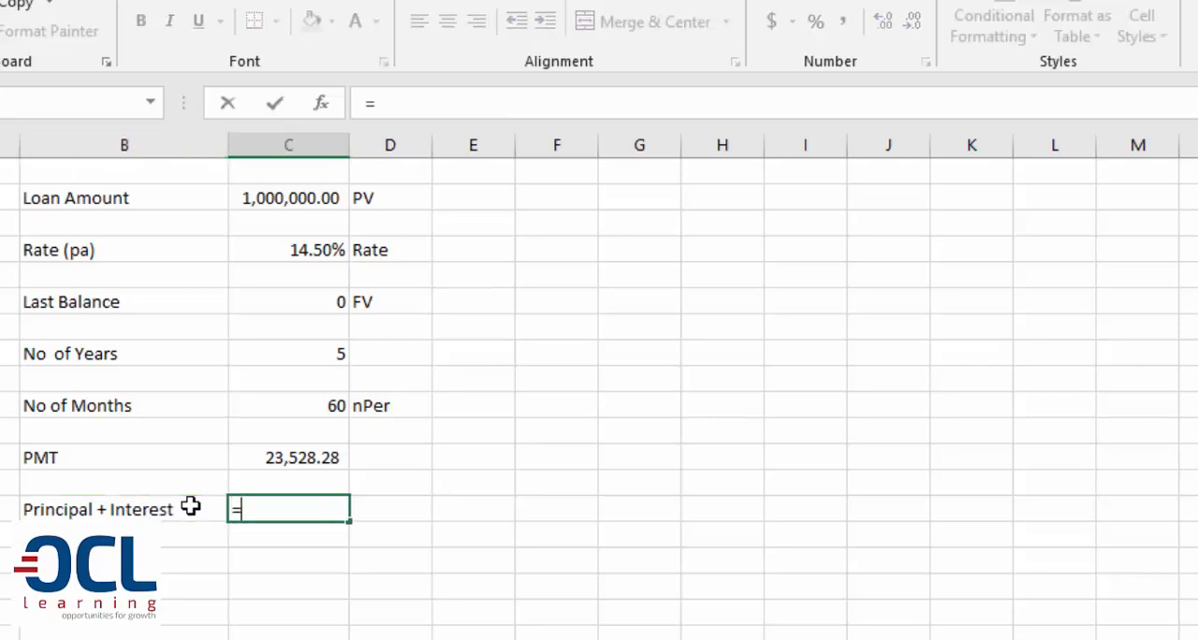
click(299, 461)
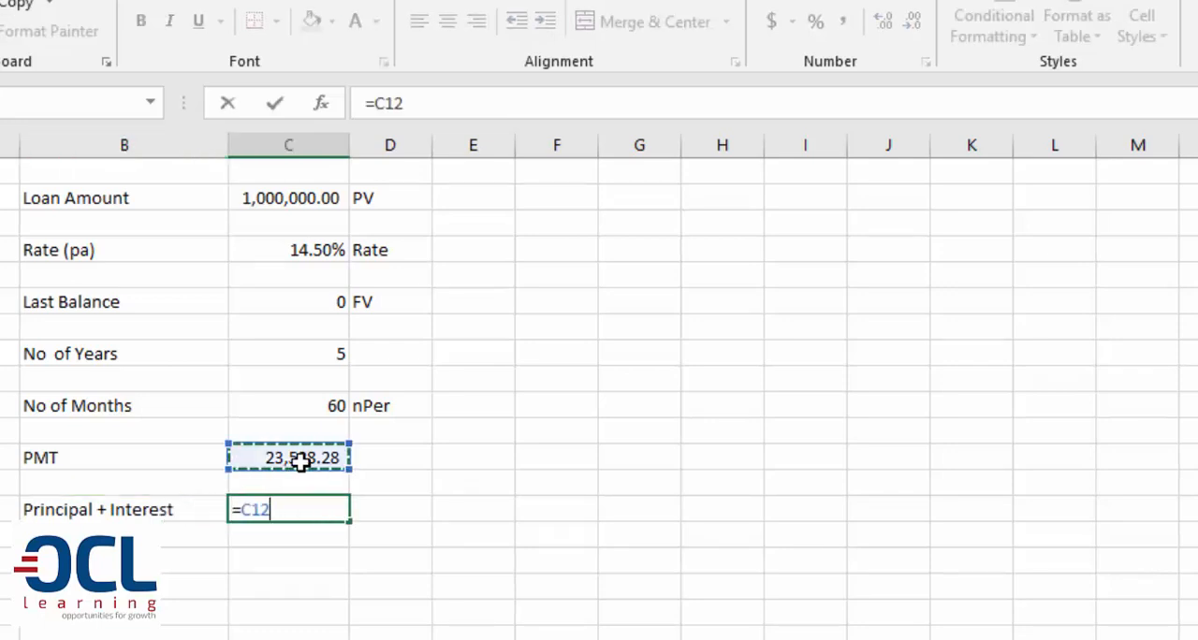
text(*)
click(299, 409)
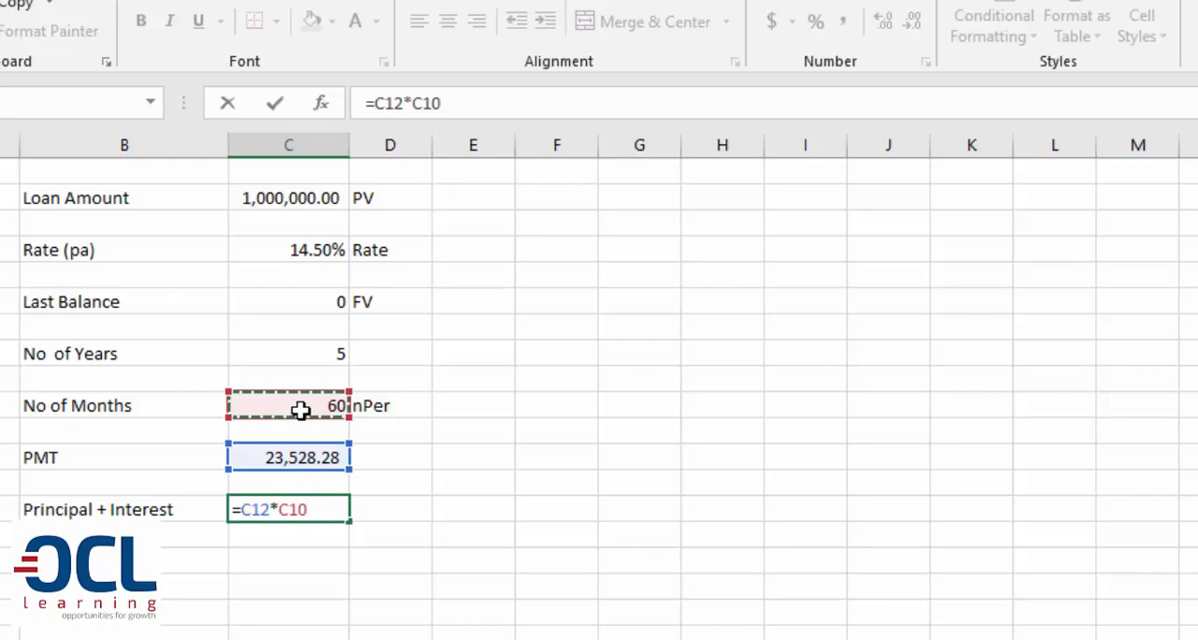
key(Return)
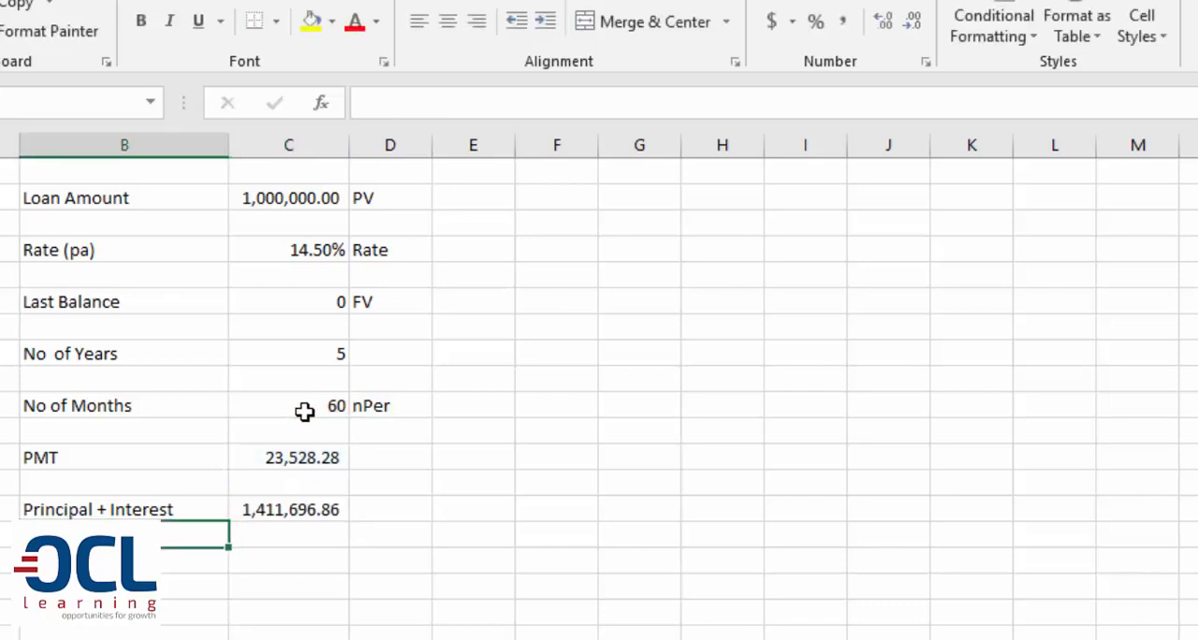
Review the Principal + Interest total, the loan amount and the formula behind the number of months
click(313, 510)
click(257, 209)
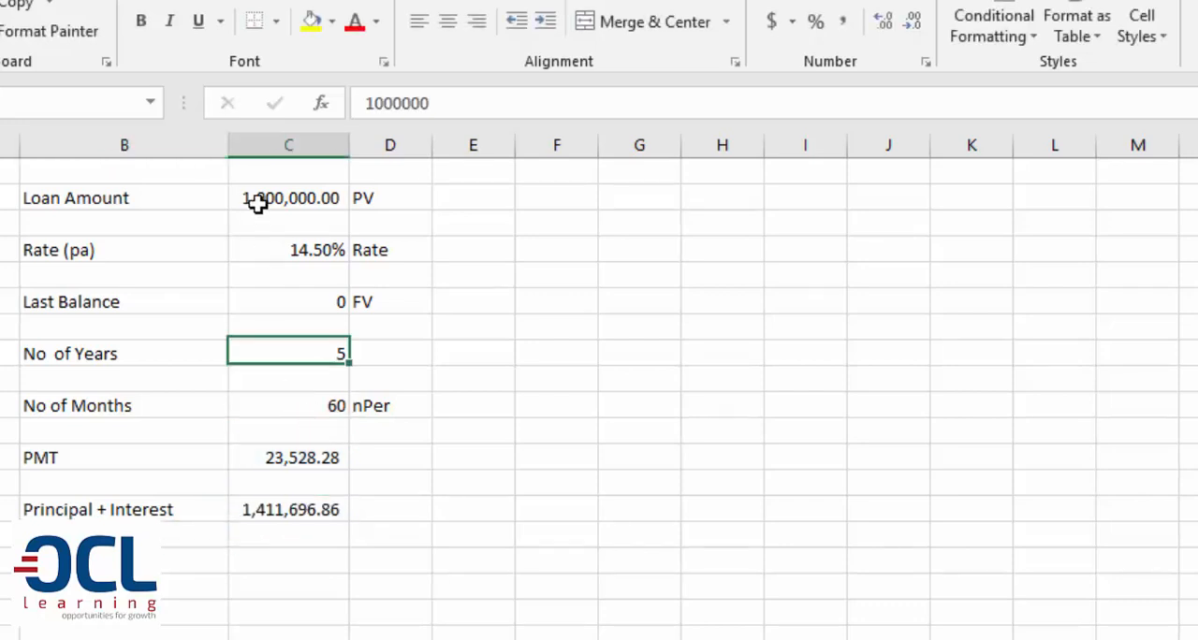
click(309, 503)
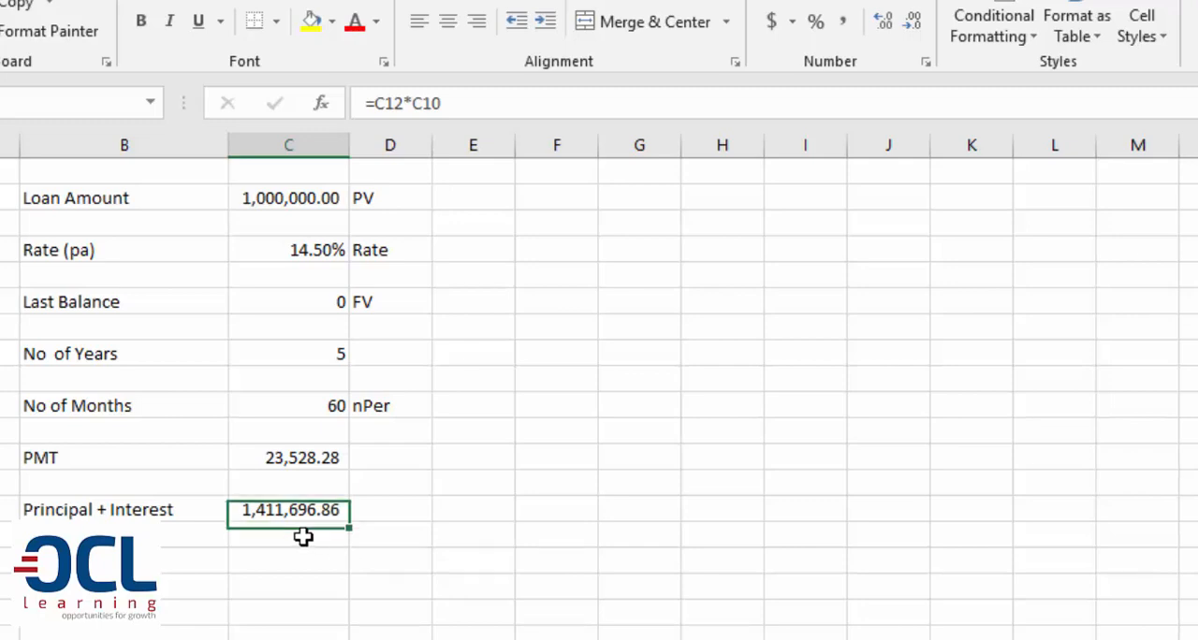
click(303, 531)
click(292, 506)
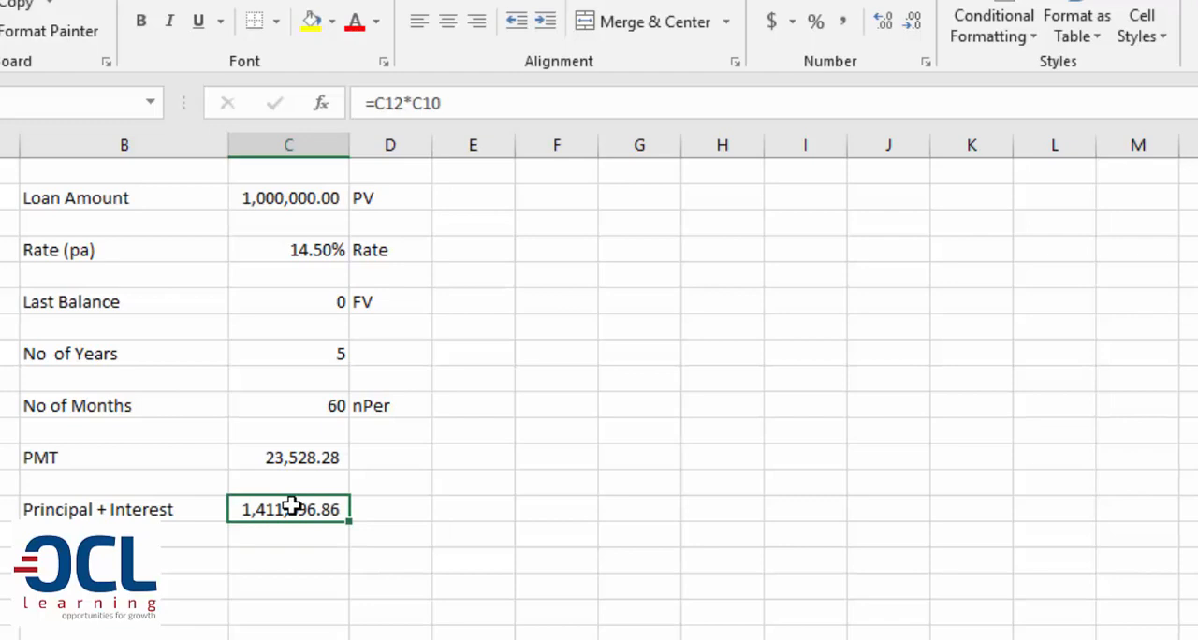
click(308, 399)
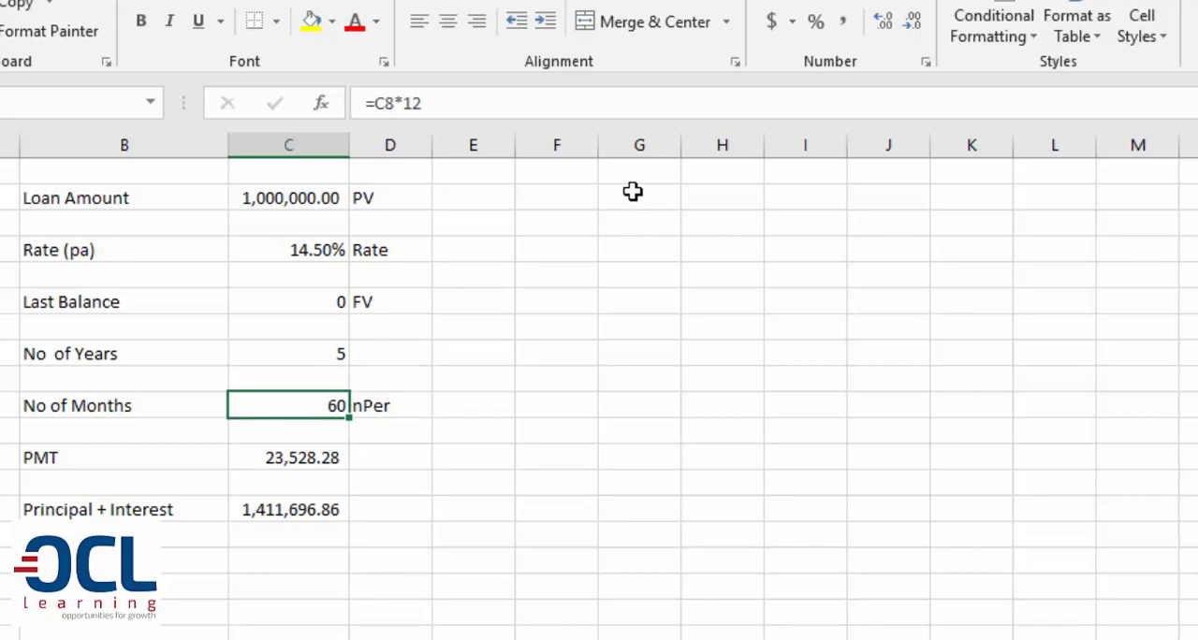
click(572, 170)
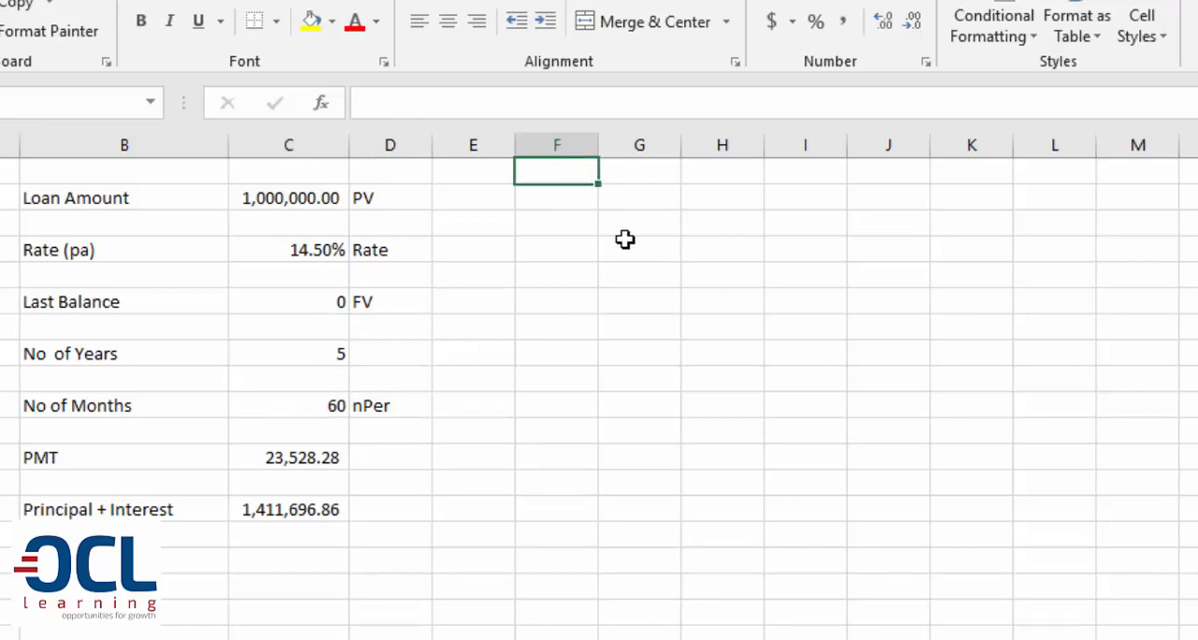
Enter the heading "No." in F1 and the starting number 1 in F2
text(No.)
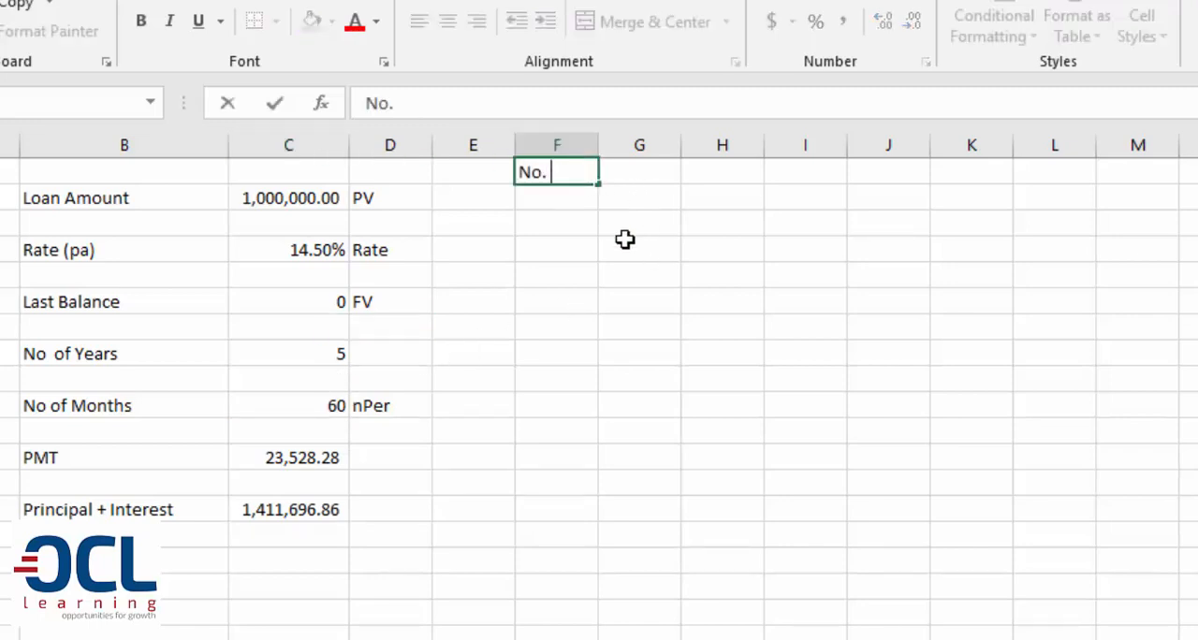
key(Return)
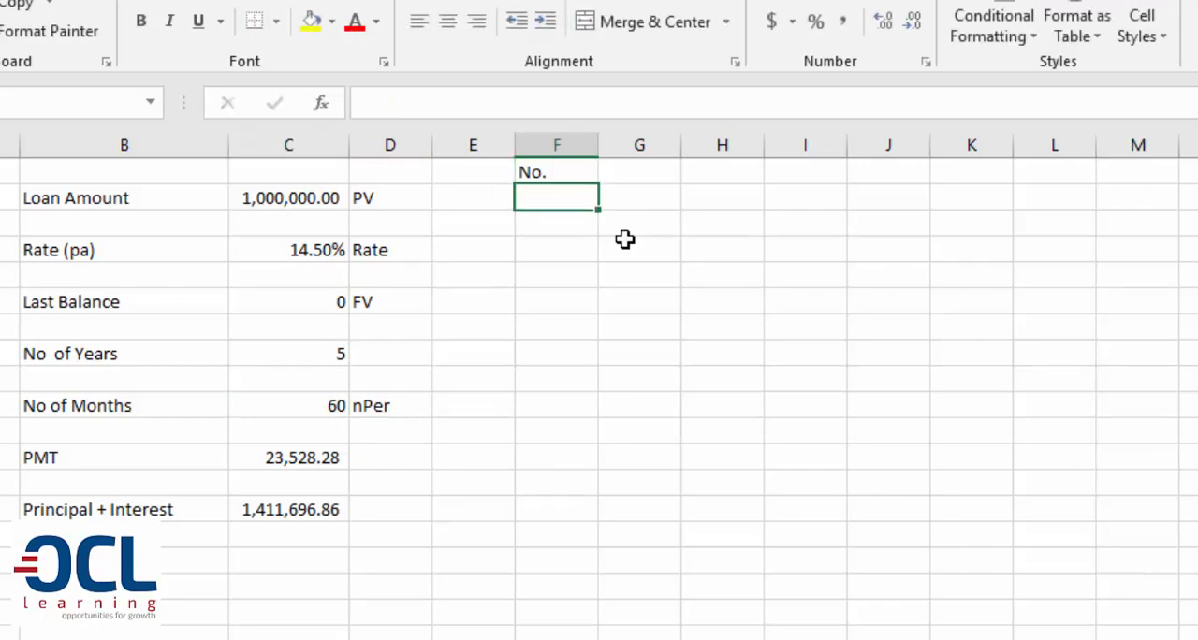
text(1)
click(624, 215)
click(565, 195)
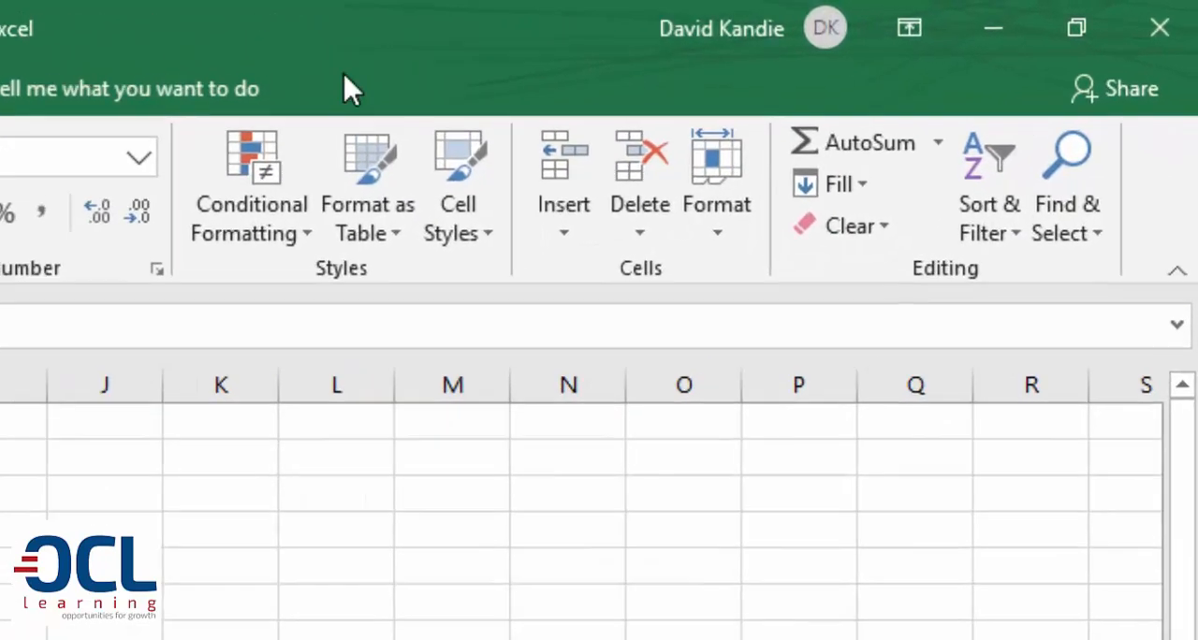
Fill a linear series down column F from F2 with step value 1 and stop value 60, and check its extent
click(859, 186)
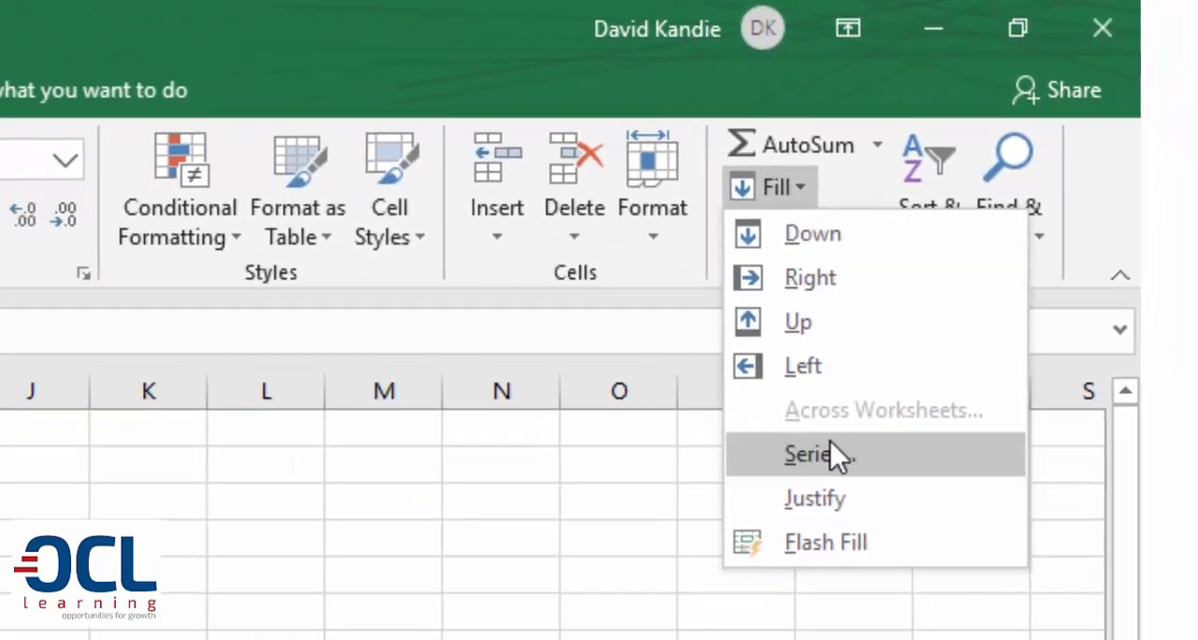
click(831, 449)
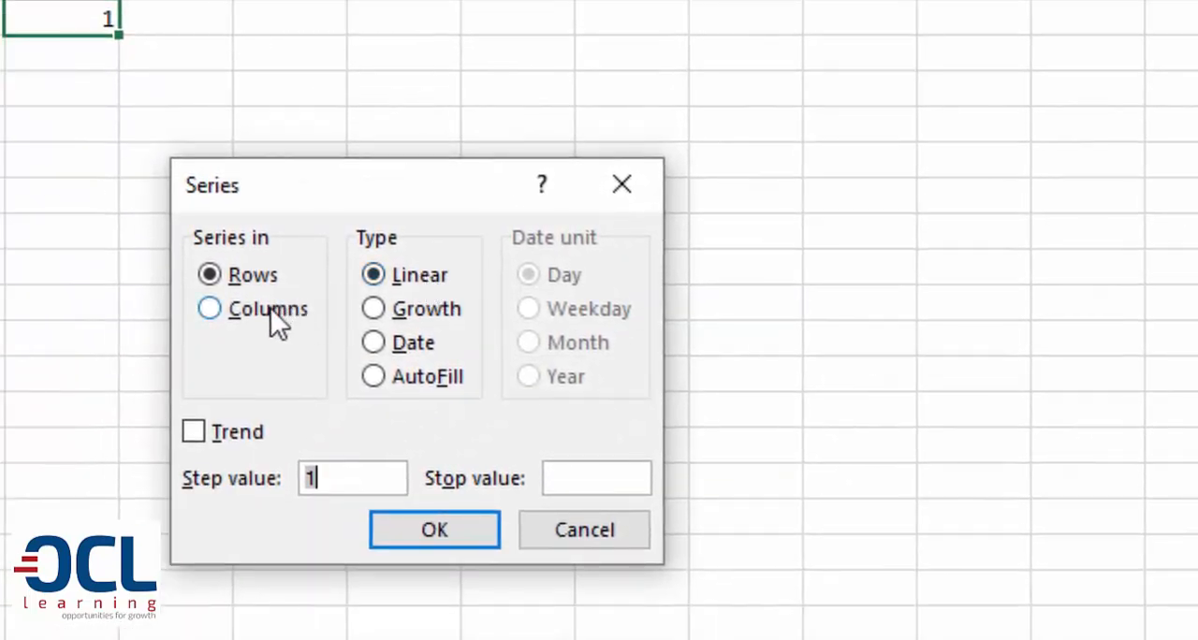
click(269, 310)
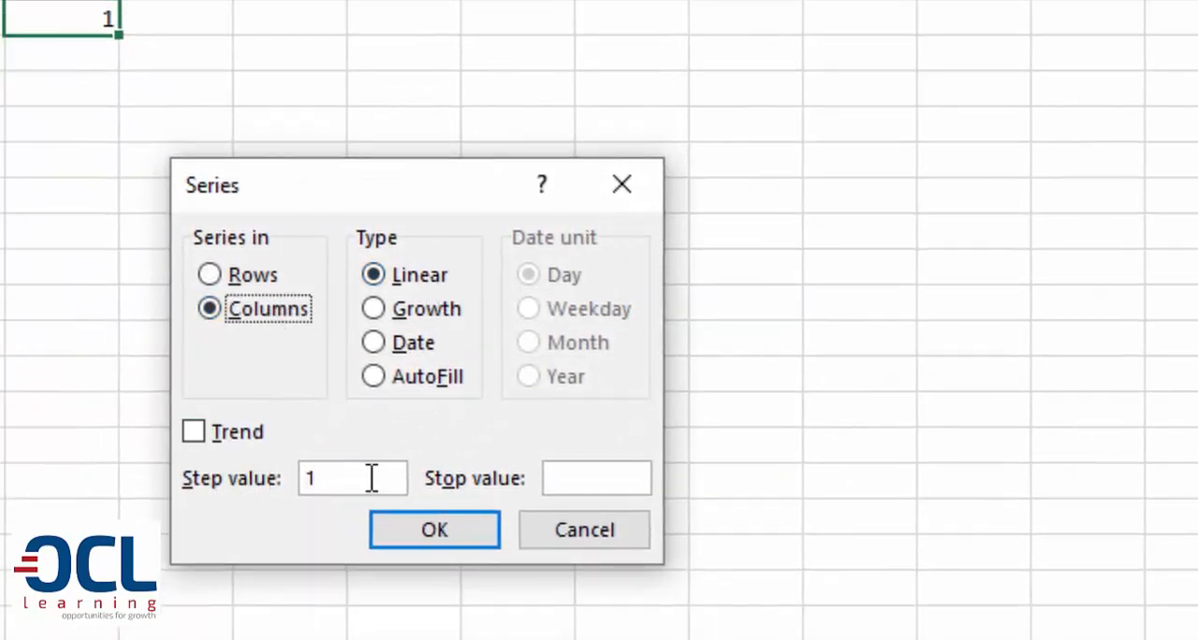
click(570, 479)
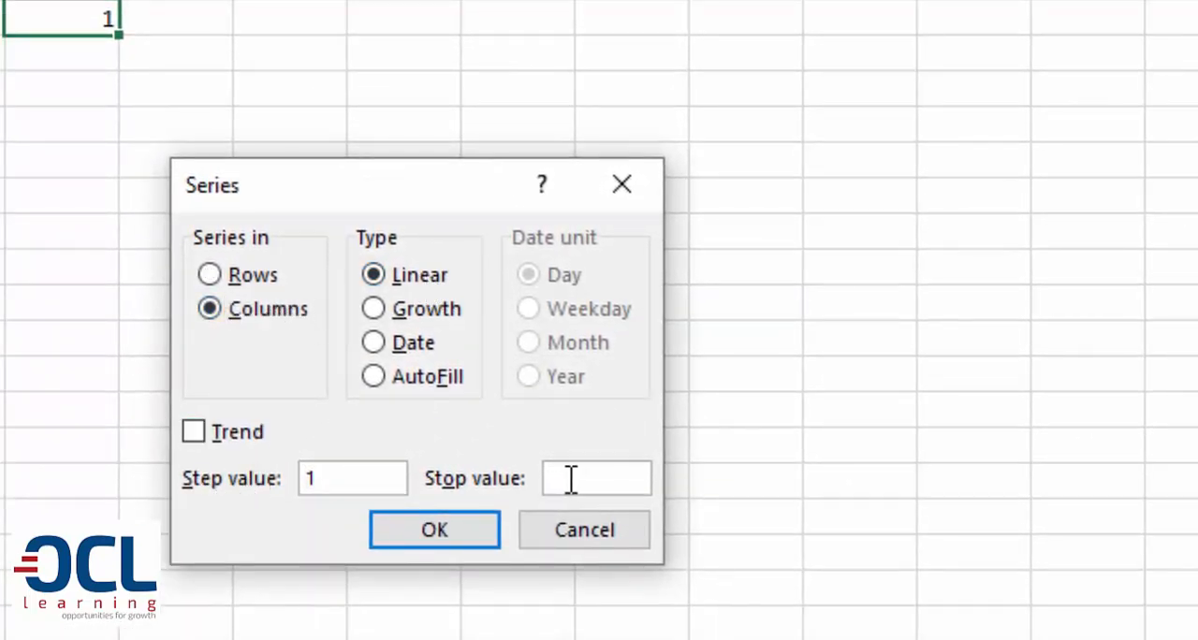
text(60)
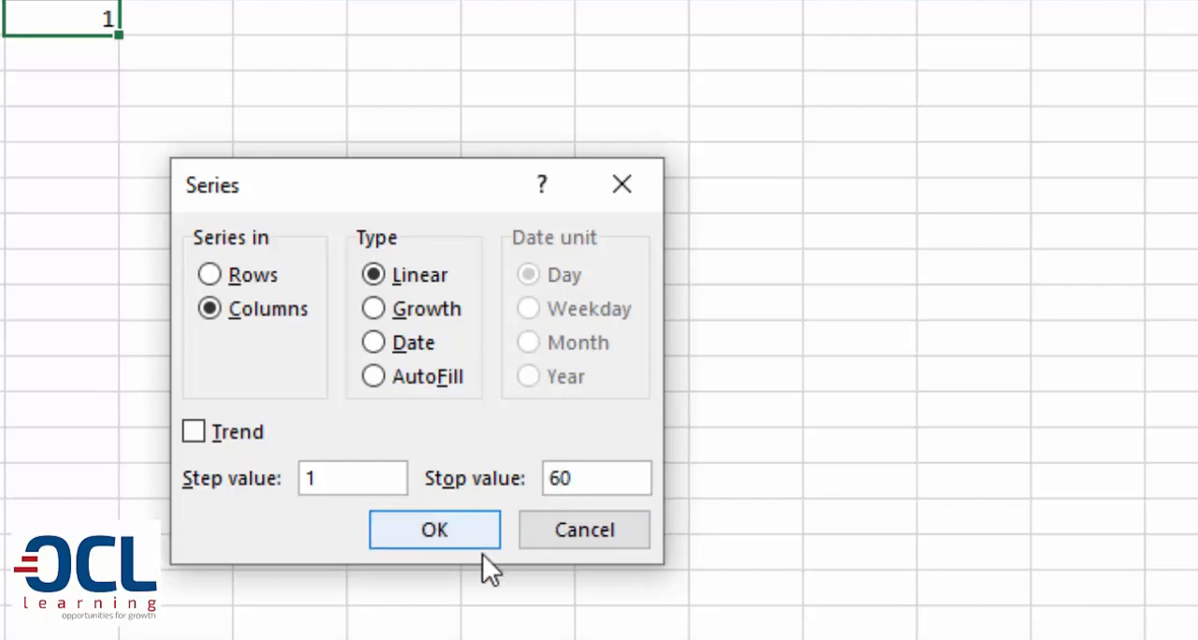
click(455, 541)
key(ctrl+Down)
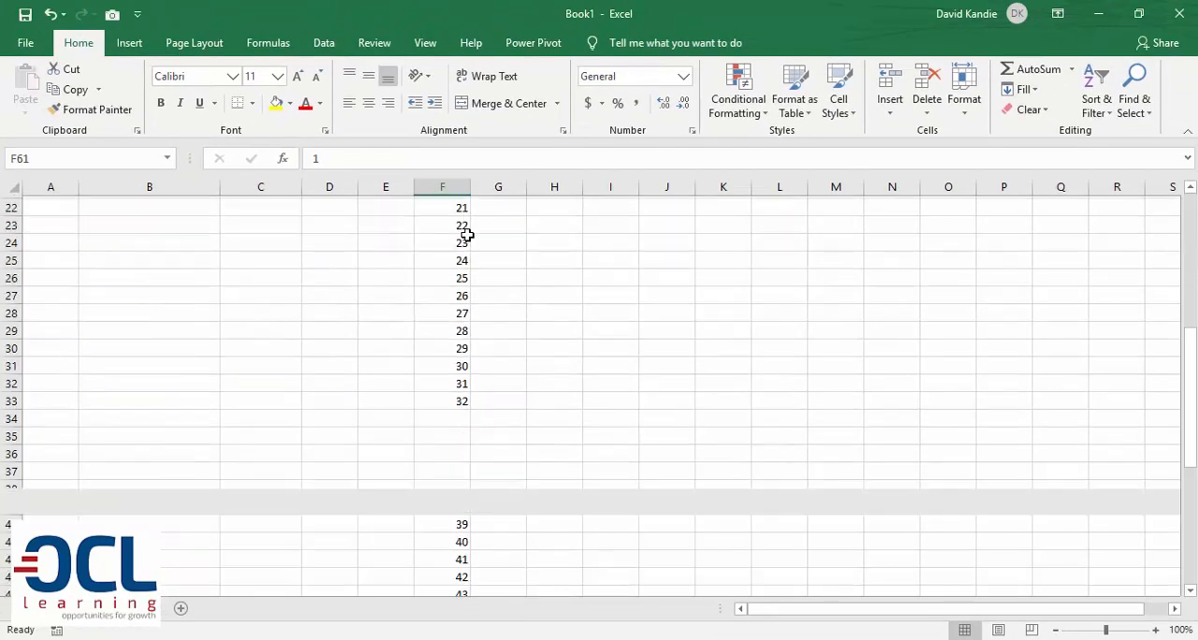
key(ctrl+Up)
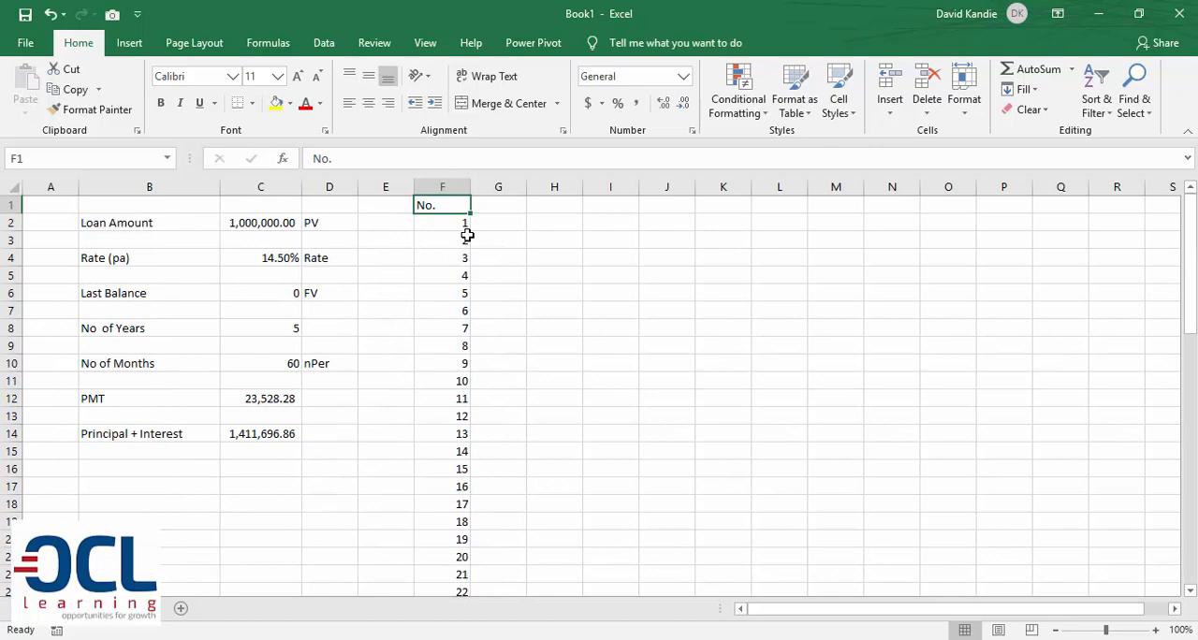
Enter the heading "Beginning Balance" in G1 and widen column G
key(Right)
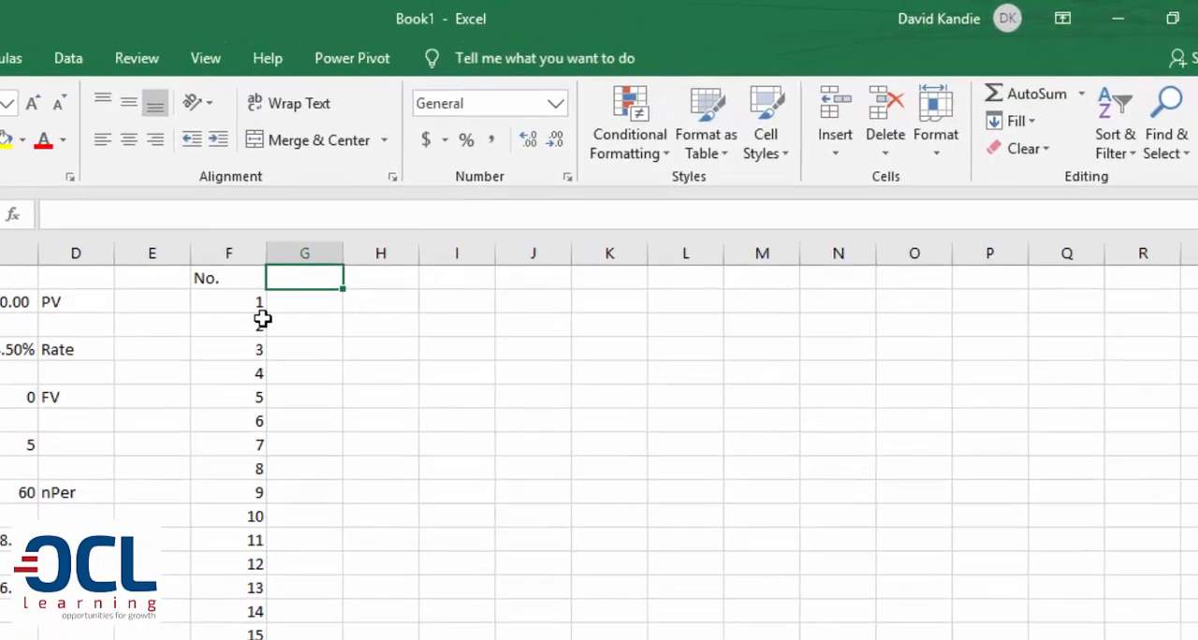
text(L)
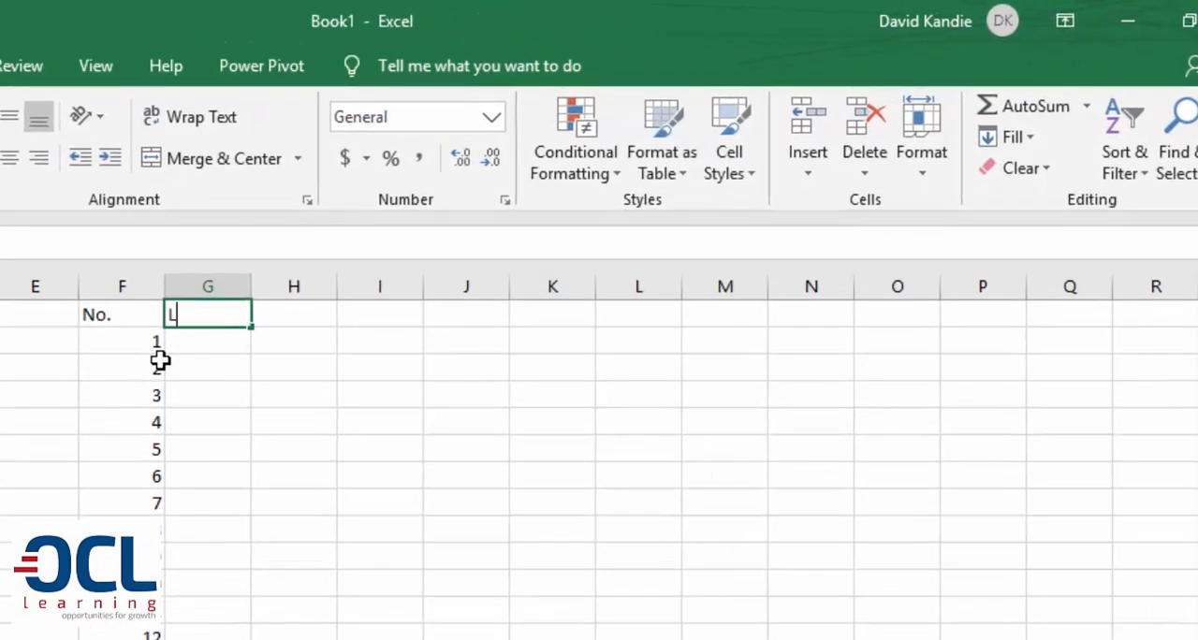
text(oan Am)
key(BackSpace)
key(BackSpace)
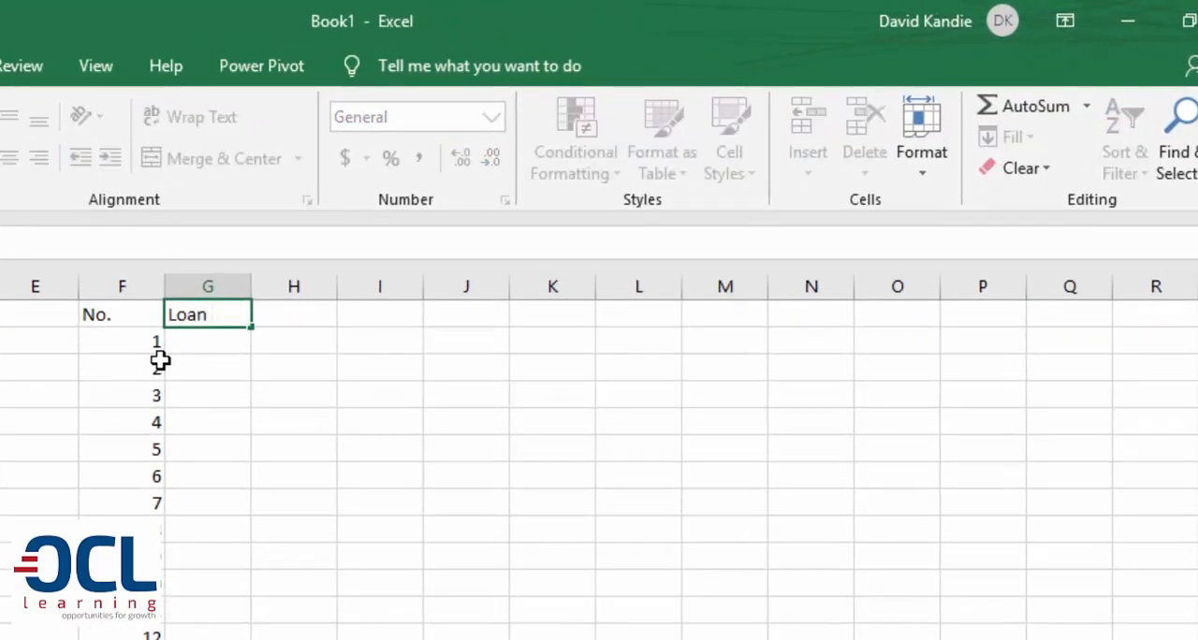
key(BackSpace)
key(BackSpace)
key(BackSpace)
key(BackSpace)
key(BackSpace)
text(Begin)
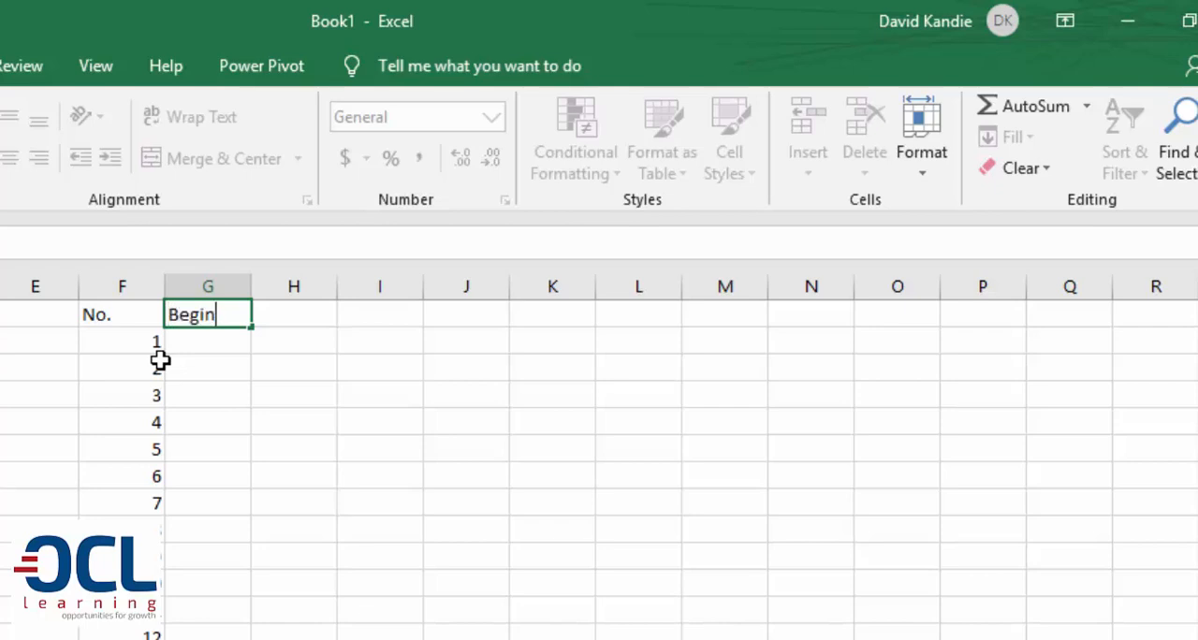
text(ning B)
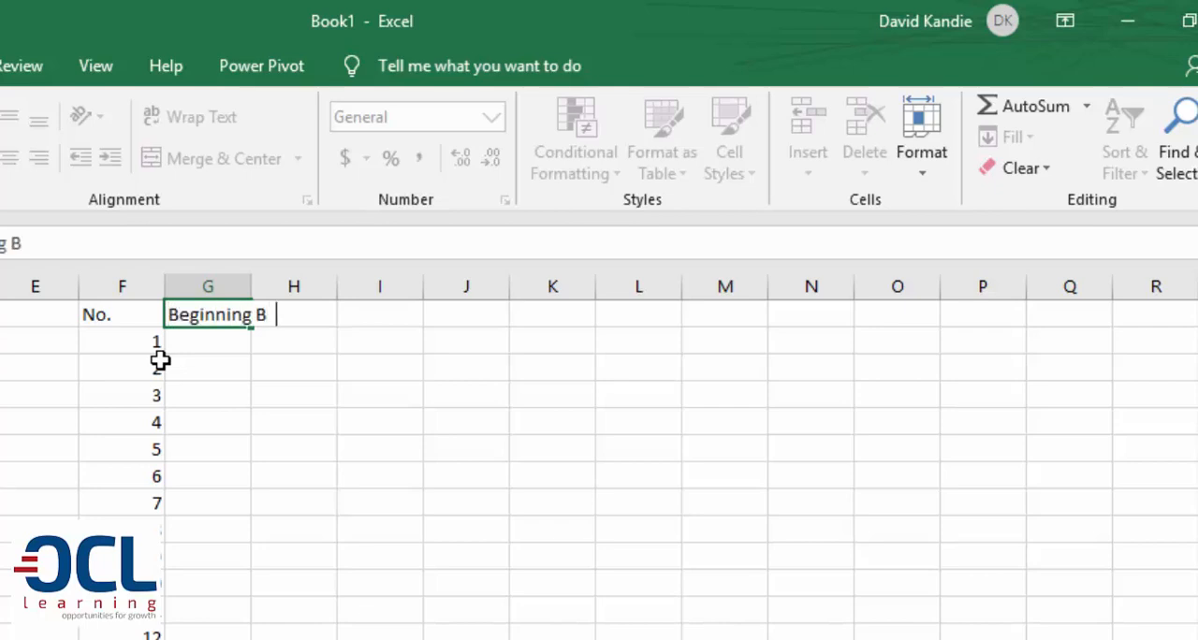
text(alance)
key(Return)
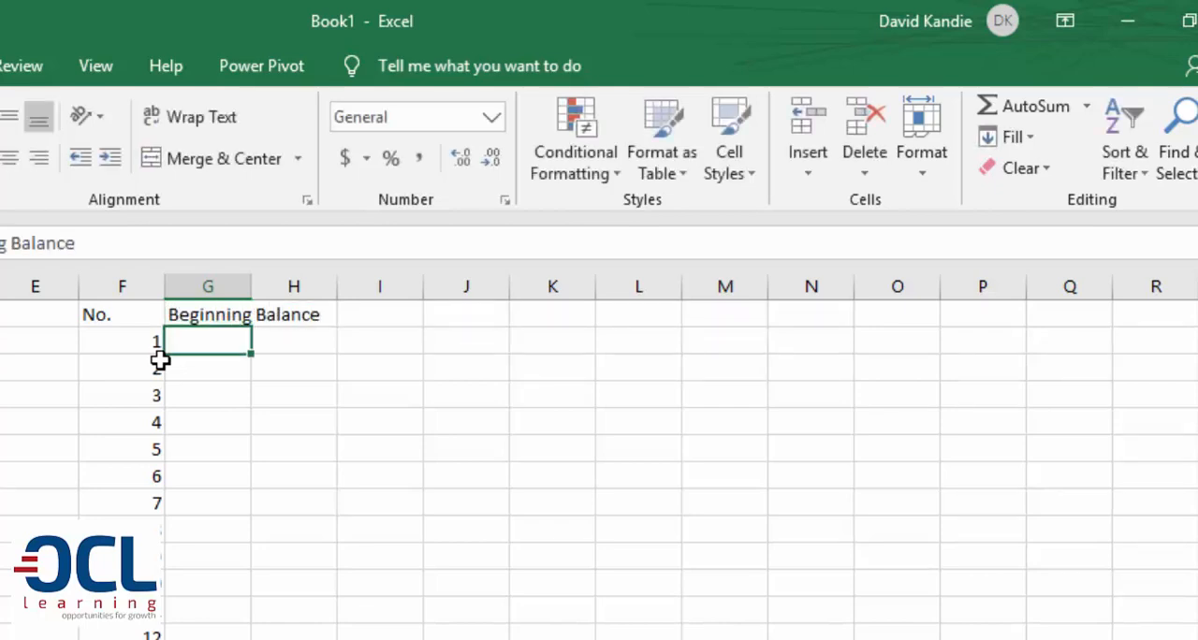
drag(250, 296, 300, 300)
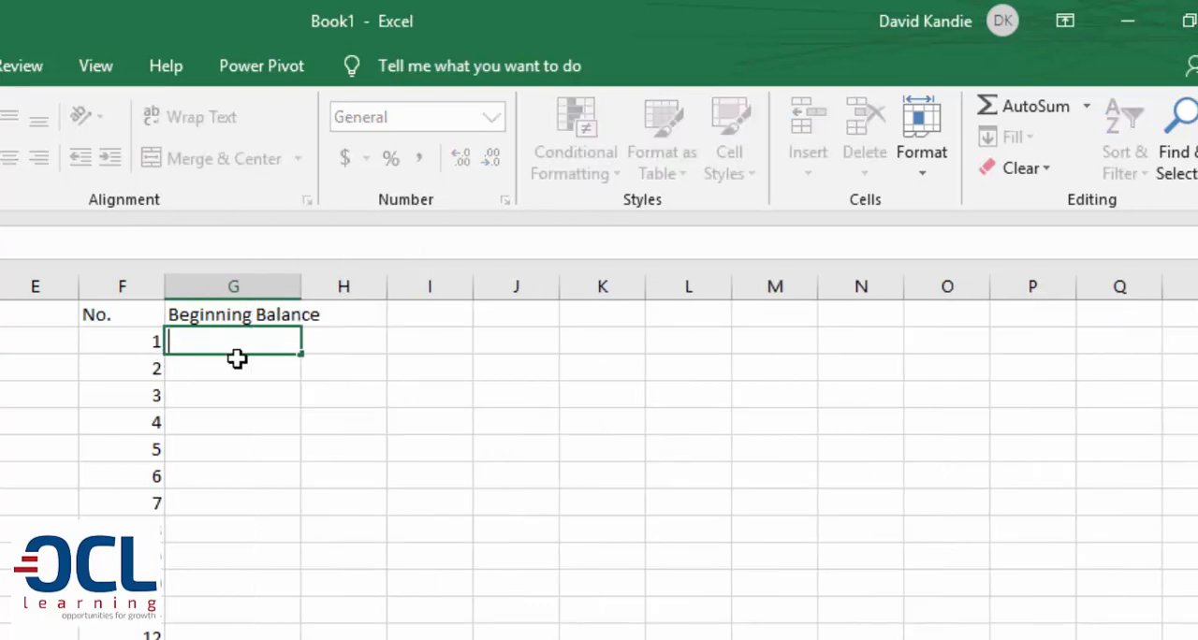
Link the first beginning balance in G2 to the loan amount with =C2, and widen columns G and H
text(=)
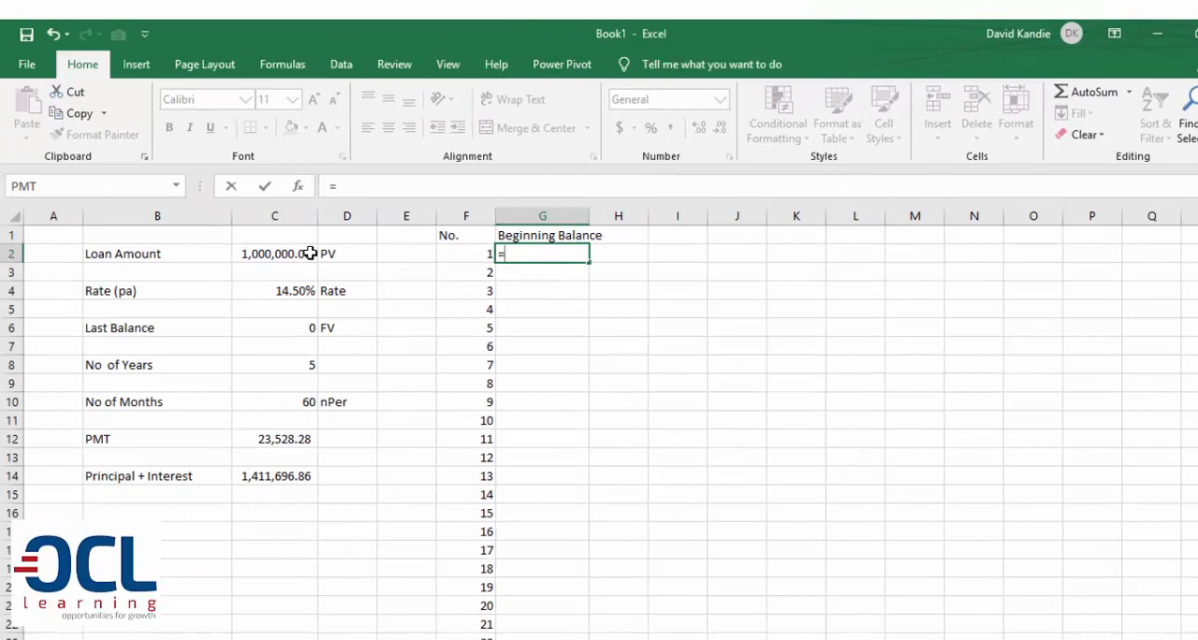
click(309, 253)
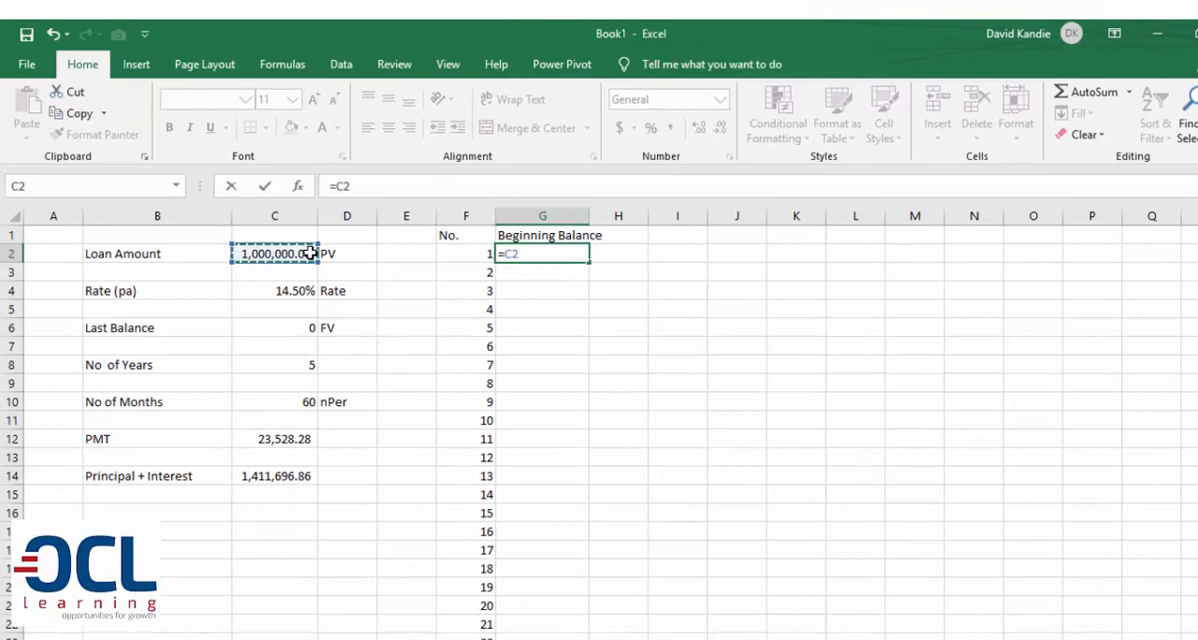
key(Return)
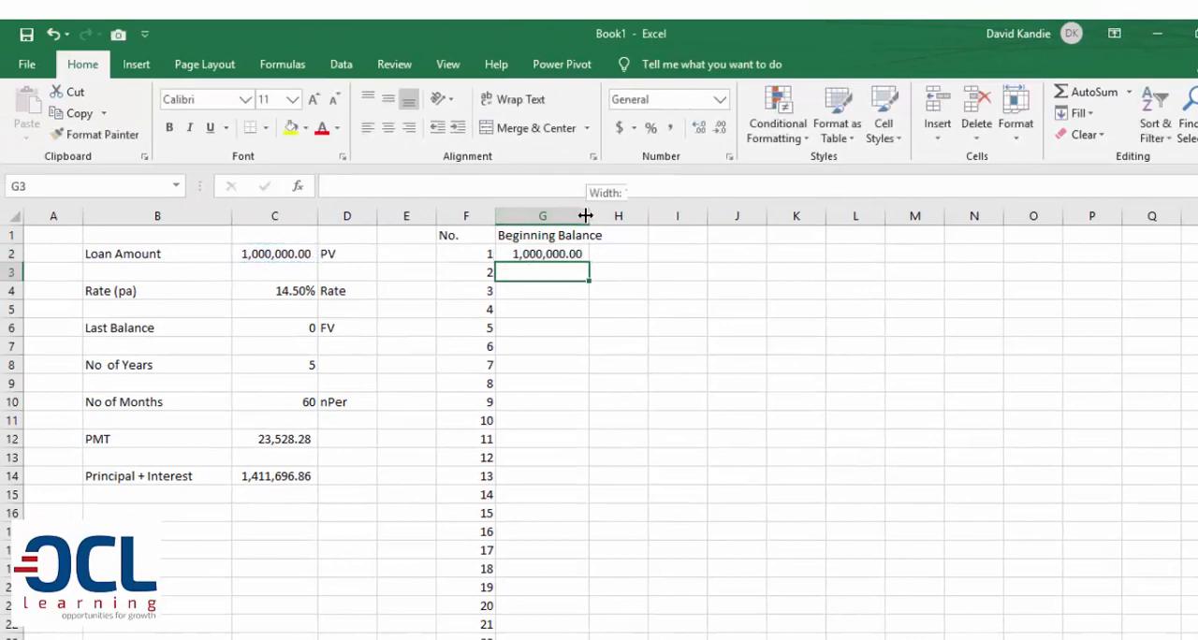
drag(589, 216, 699, 216)
click(655, 232)
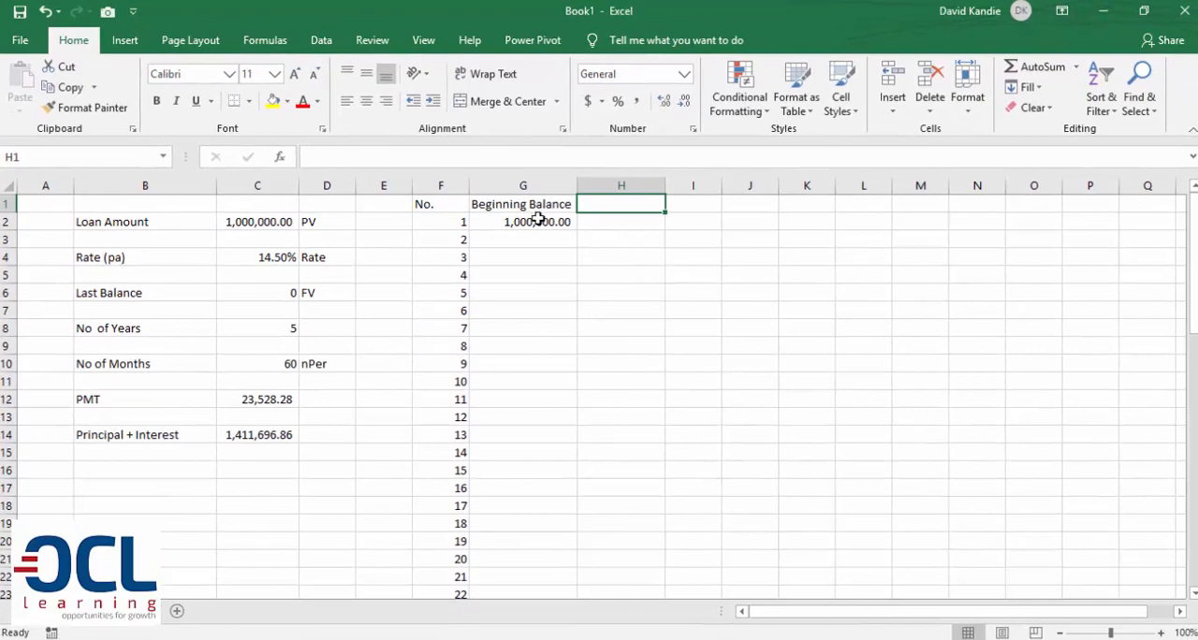
click(538, 221)
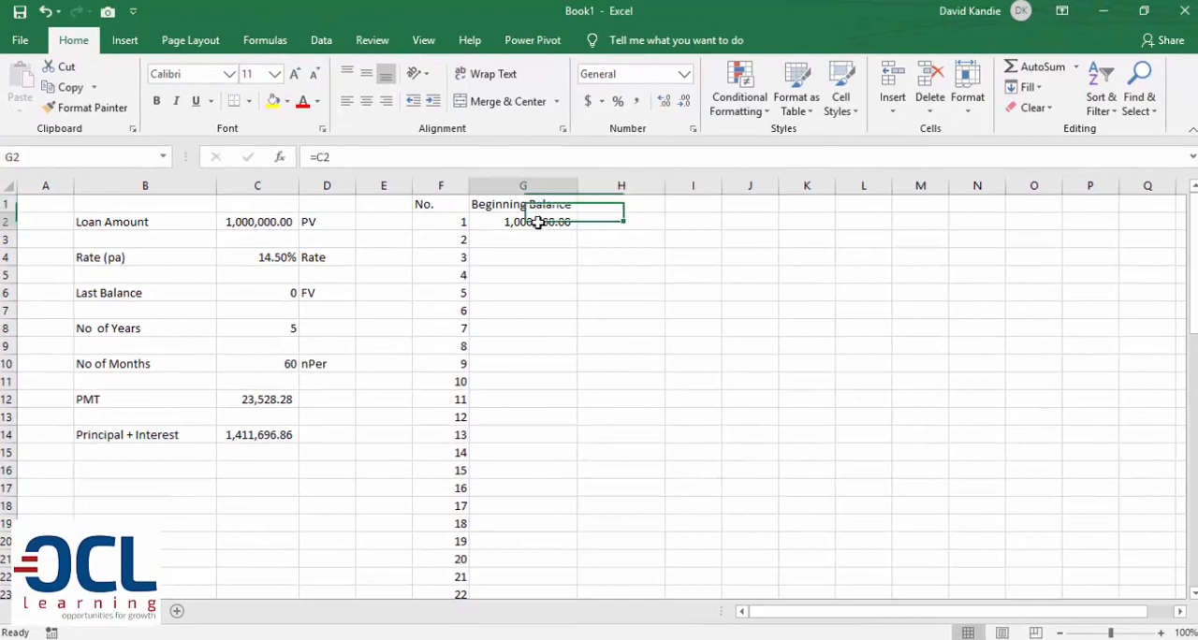
Enter the heading "Interest" in H1, beside Beginning Balance
click(603, 224)
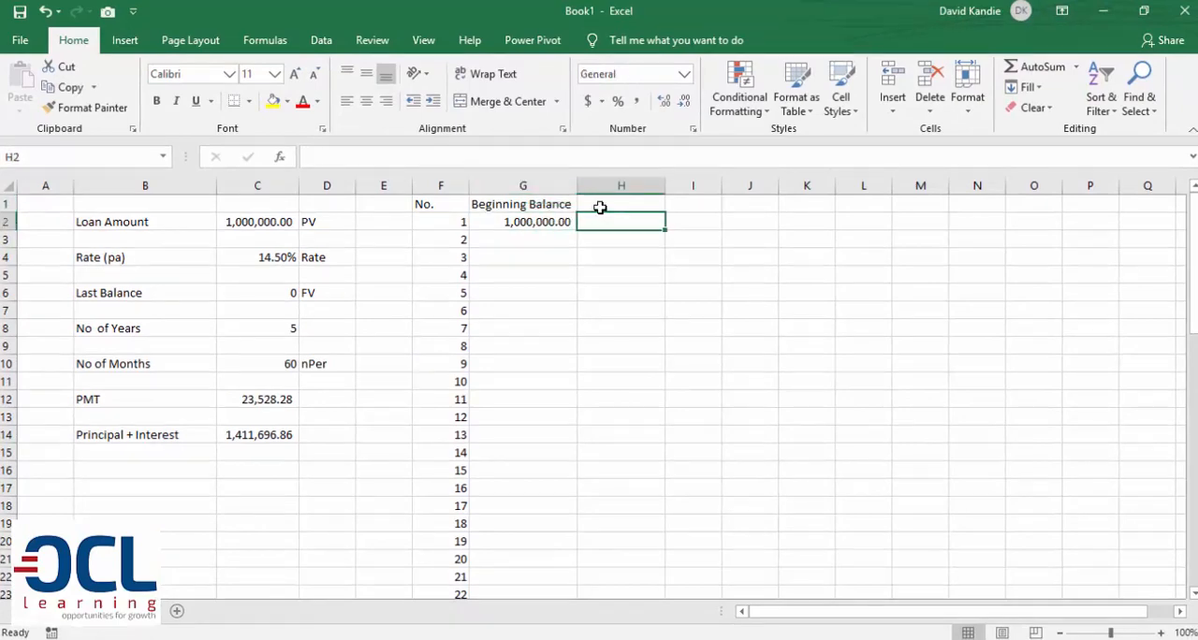
click(602, 204)
text(Inte)
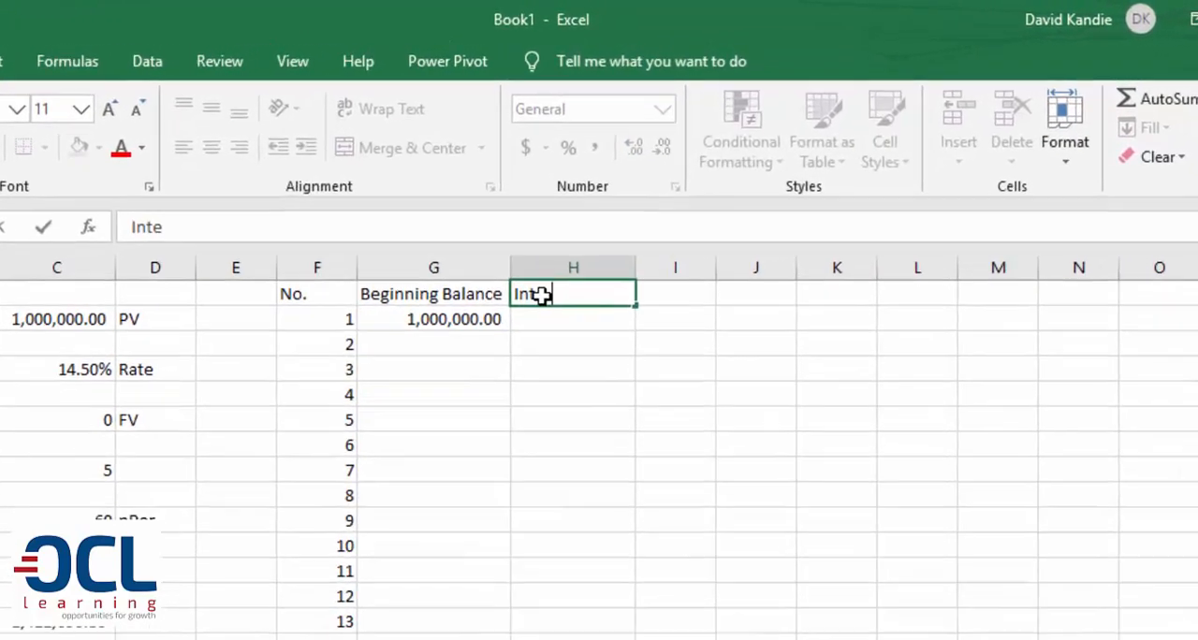
text(rest)
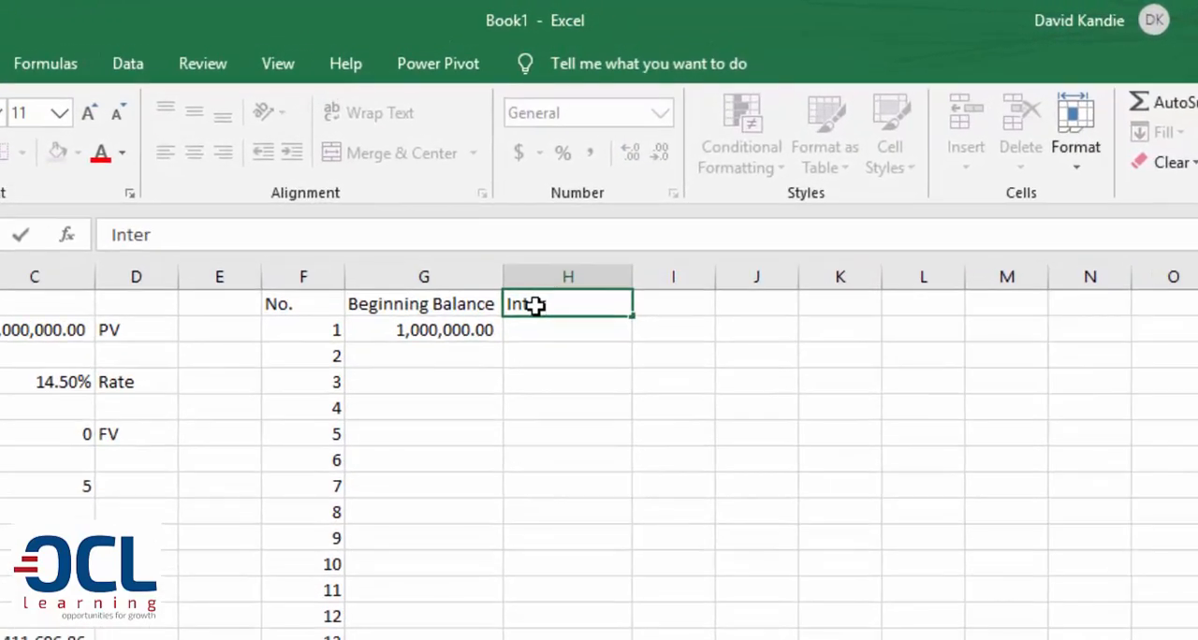
key(Return)
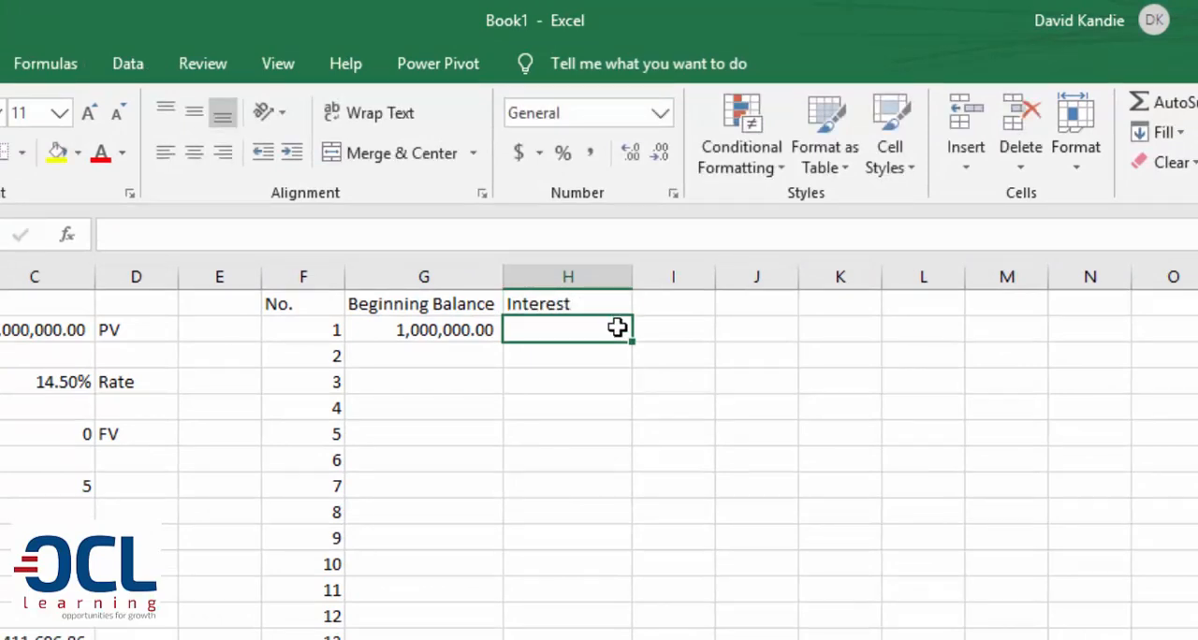
Start an IPMT formula in H2 and open its function arguments clear of the table headings
text(=IMP)
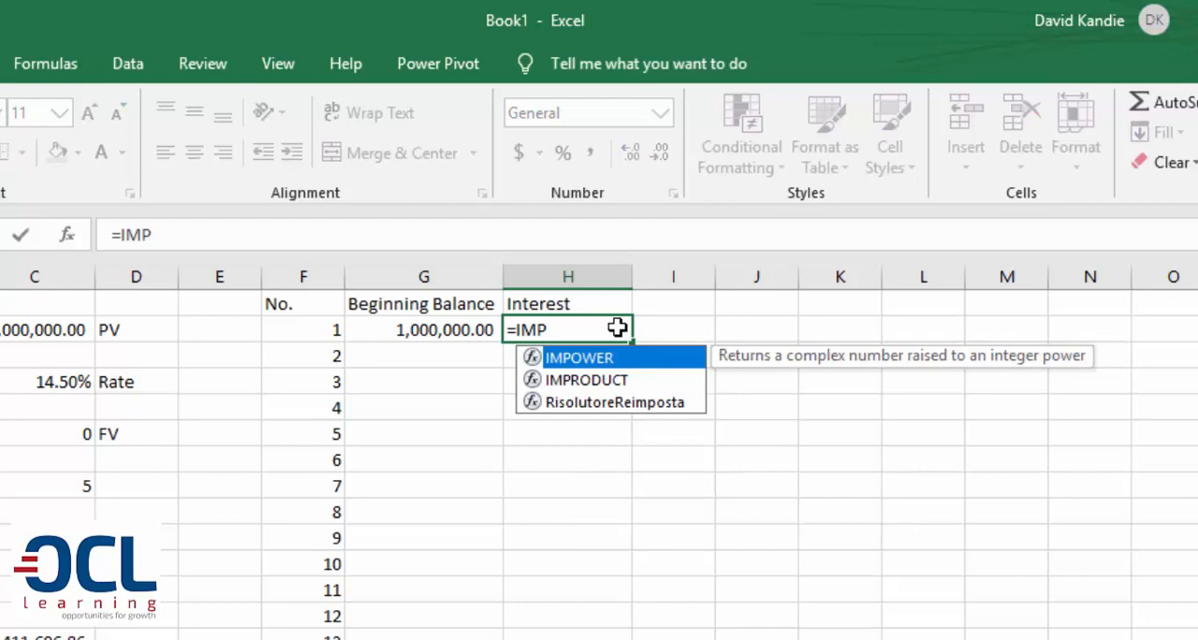
key(BackSpace)
key(BackSpace)
text(PM)
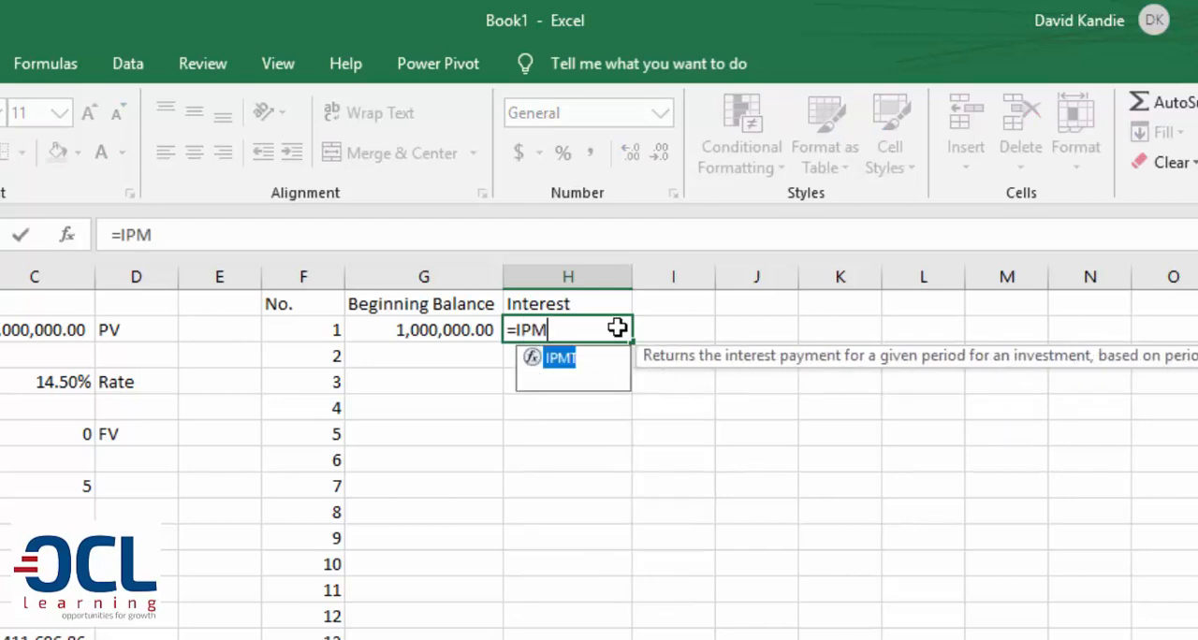
key(Tab)
key(ctrl+a)
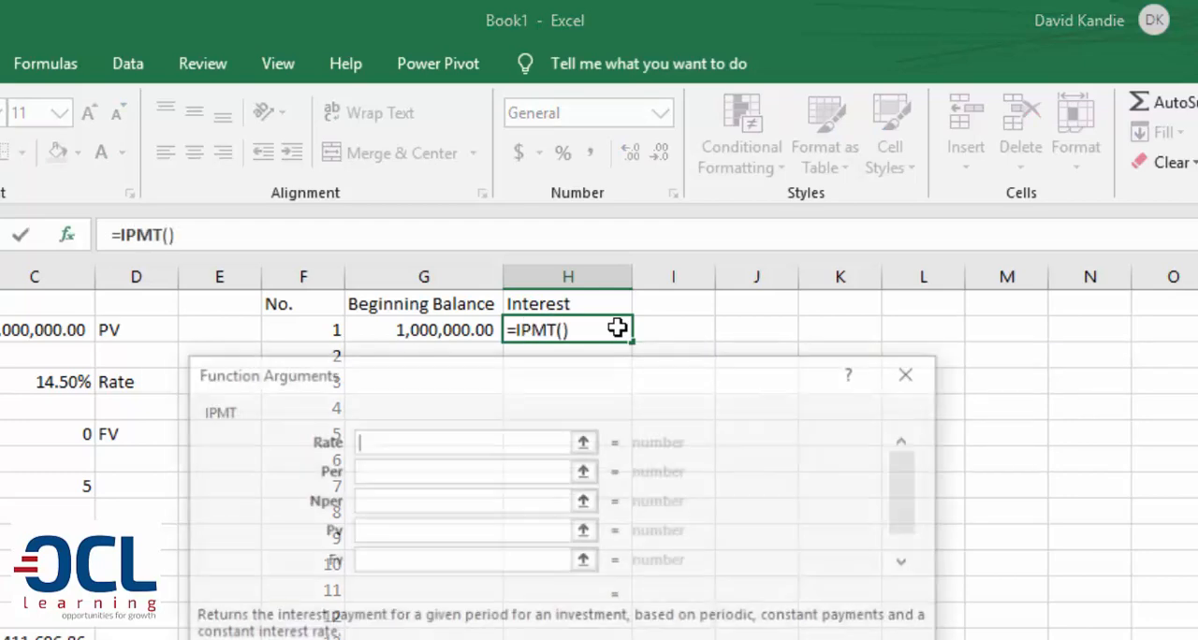
drag(477, 398, 721, 407)
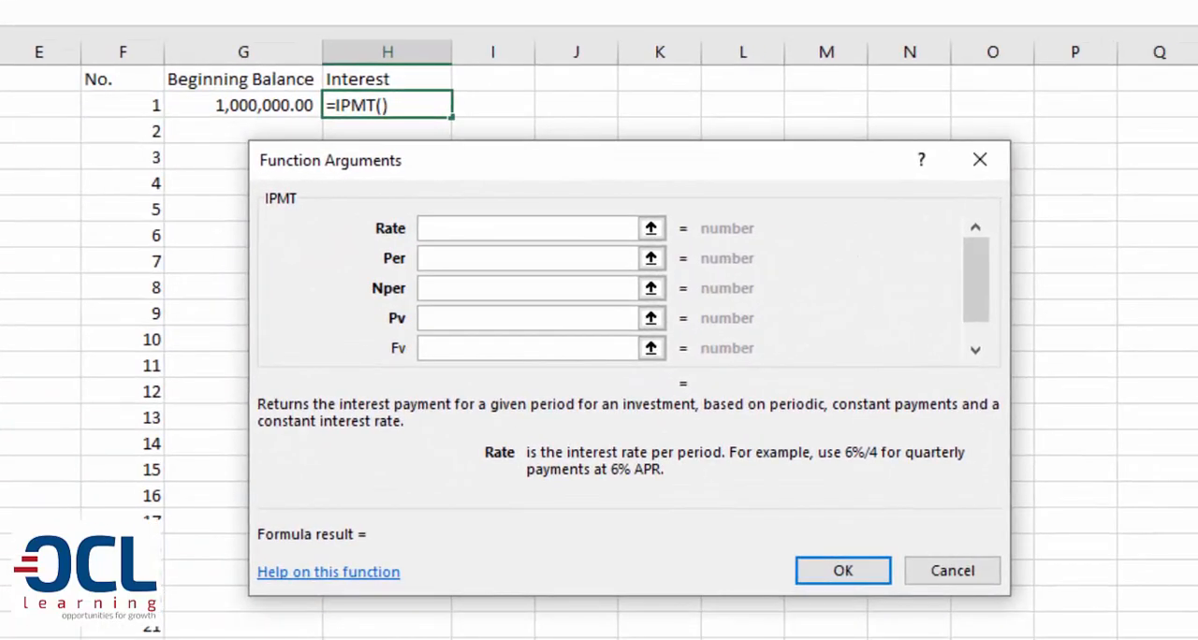
Set the IPMT Rate argument to $C$4/12 and the Per argument to 1
text(C4)
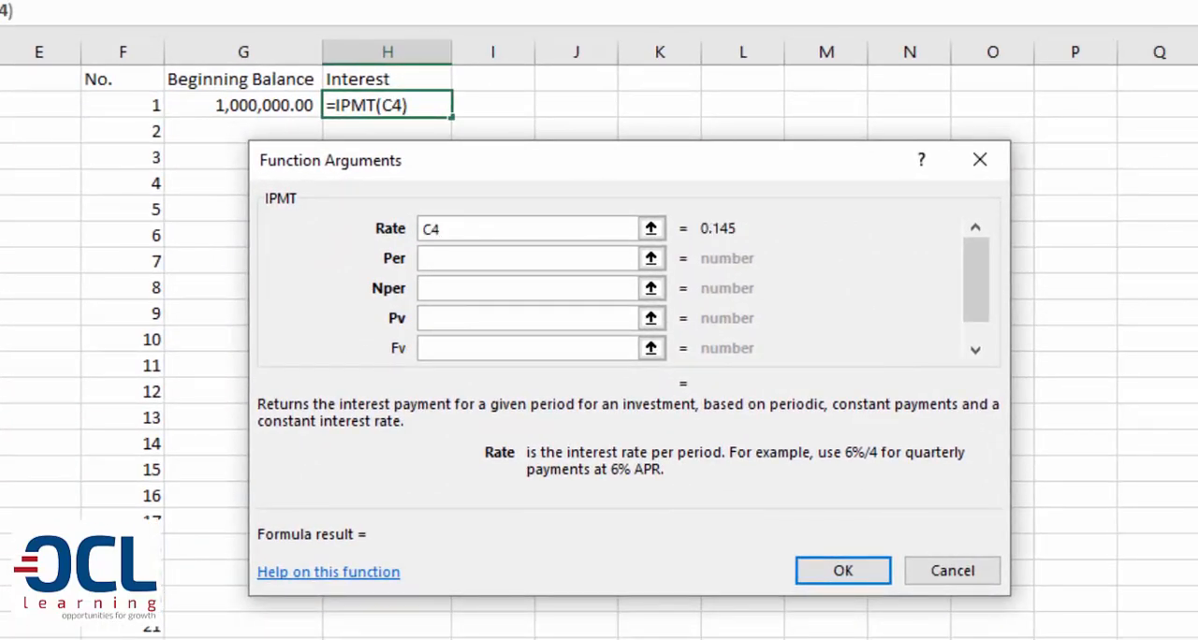
key(F4)
text(/12)
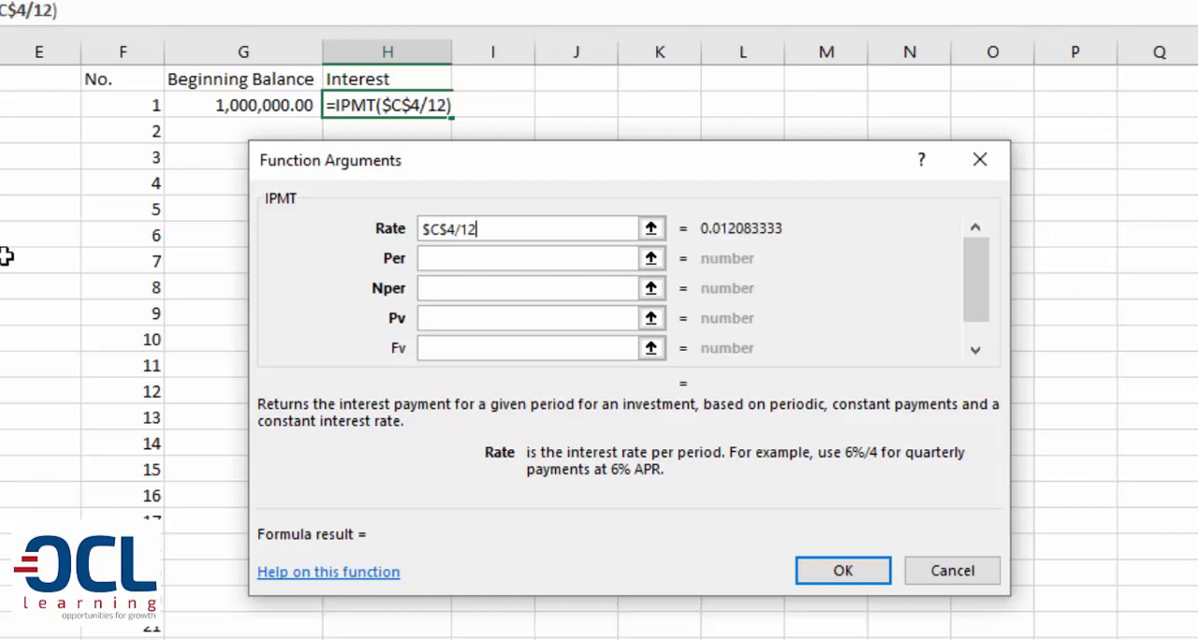
click(442, 266)
text(1)
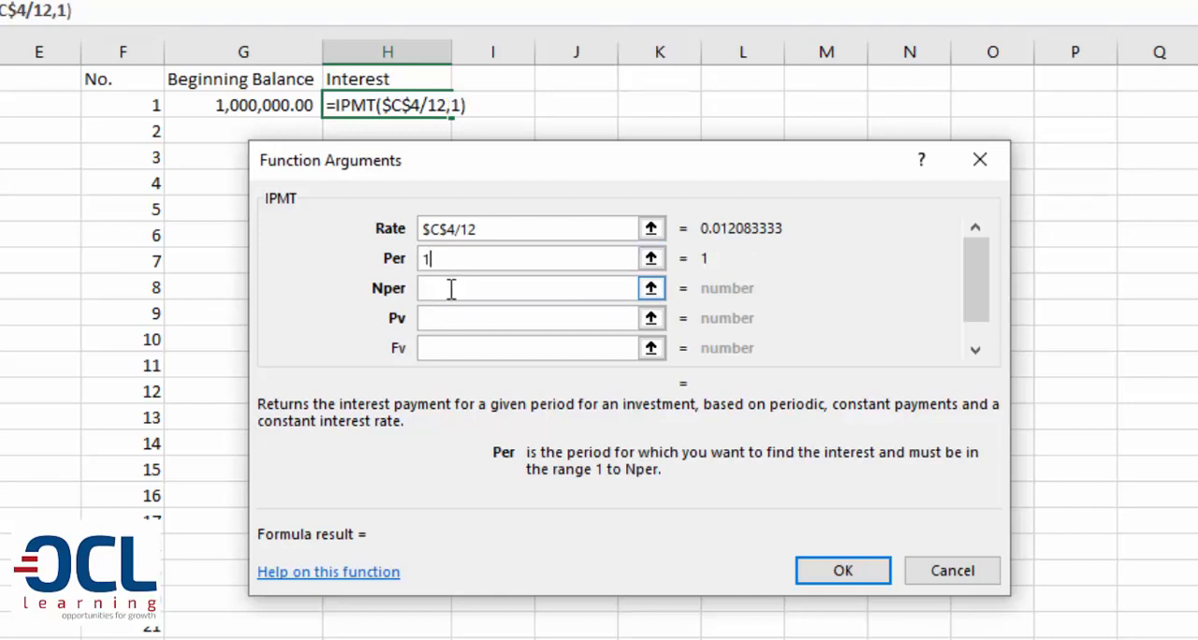
Set the IPMT Nper argument to $C$10 and the Pv argument to the beginning balance in G2
click(450, 290)
text(C10)
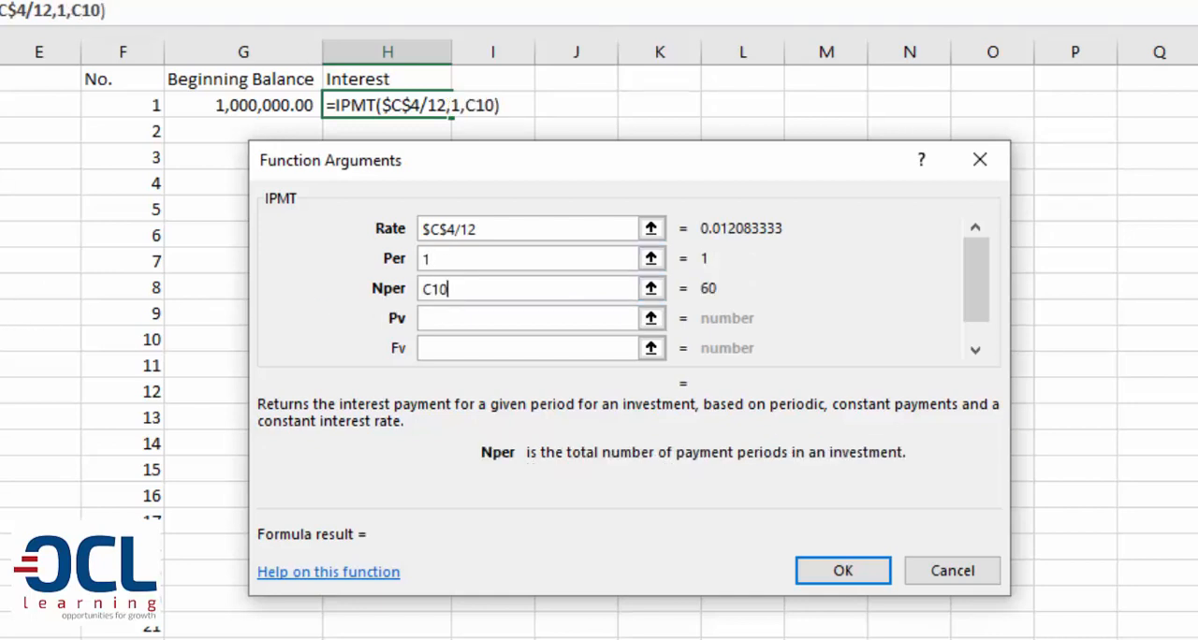
key(F4)
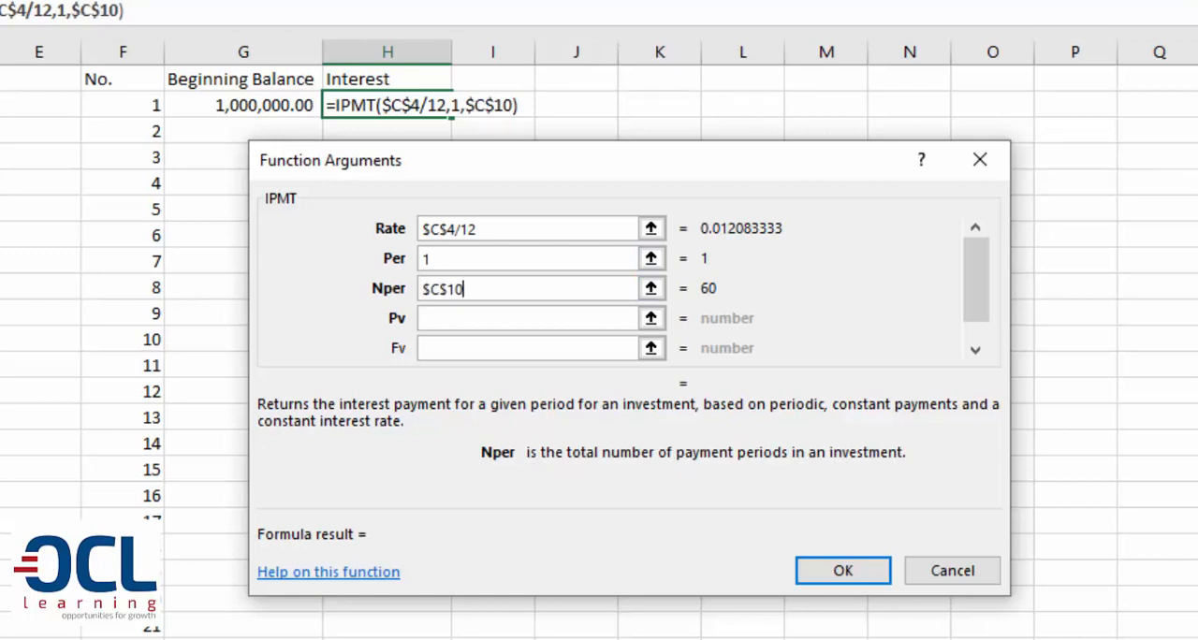
click(440, 323)
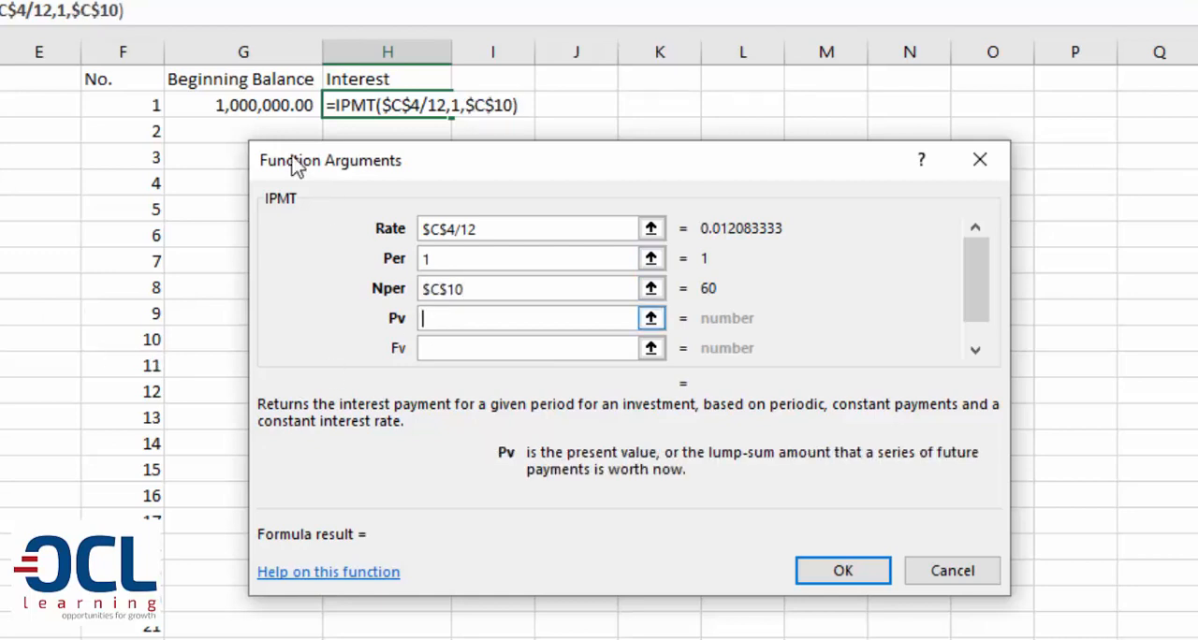
click(260, 105)
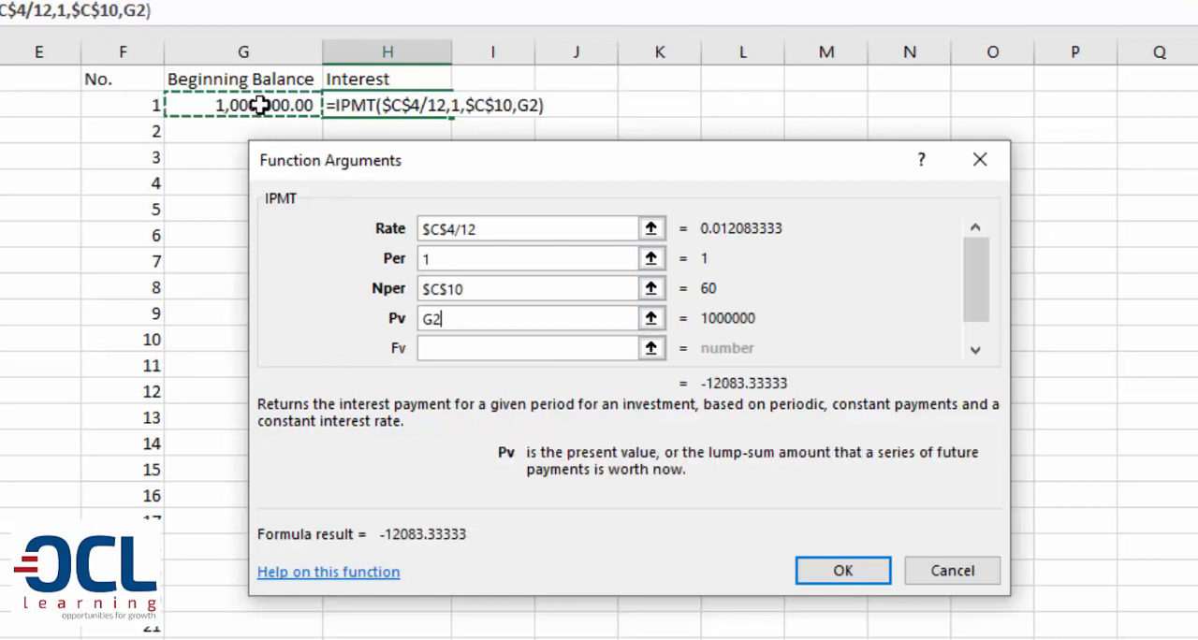
Set the IPMT Fv argument to $C$6 and accept the interest formula in H2
click(463, 352)
text(C6)
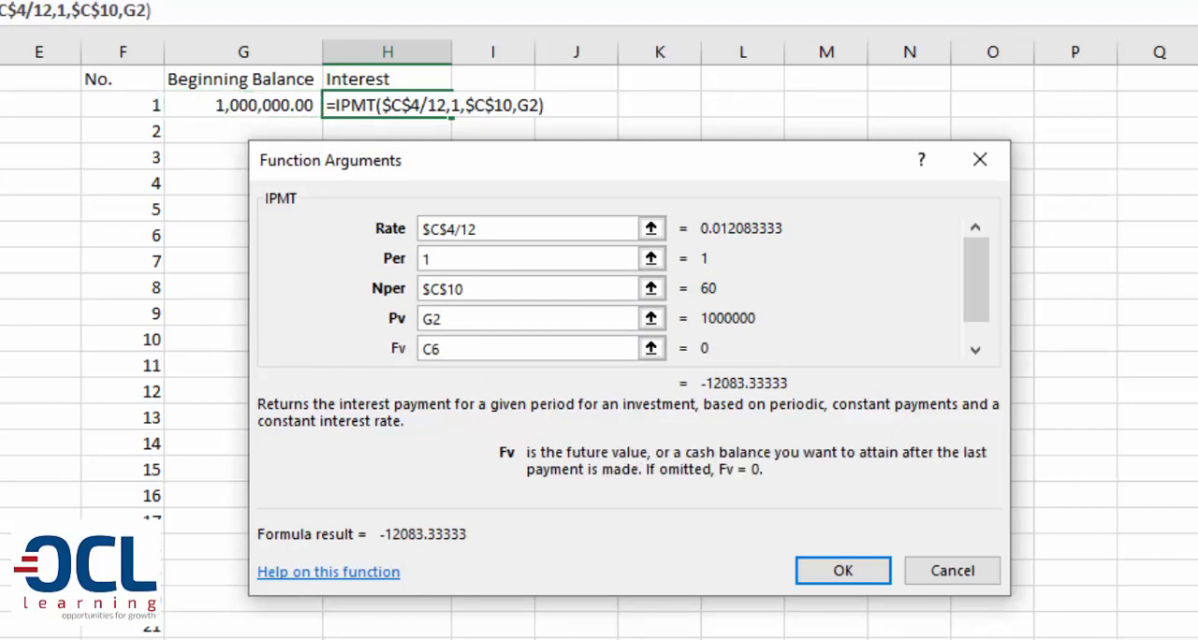
key(F4)
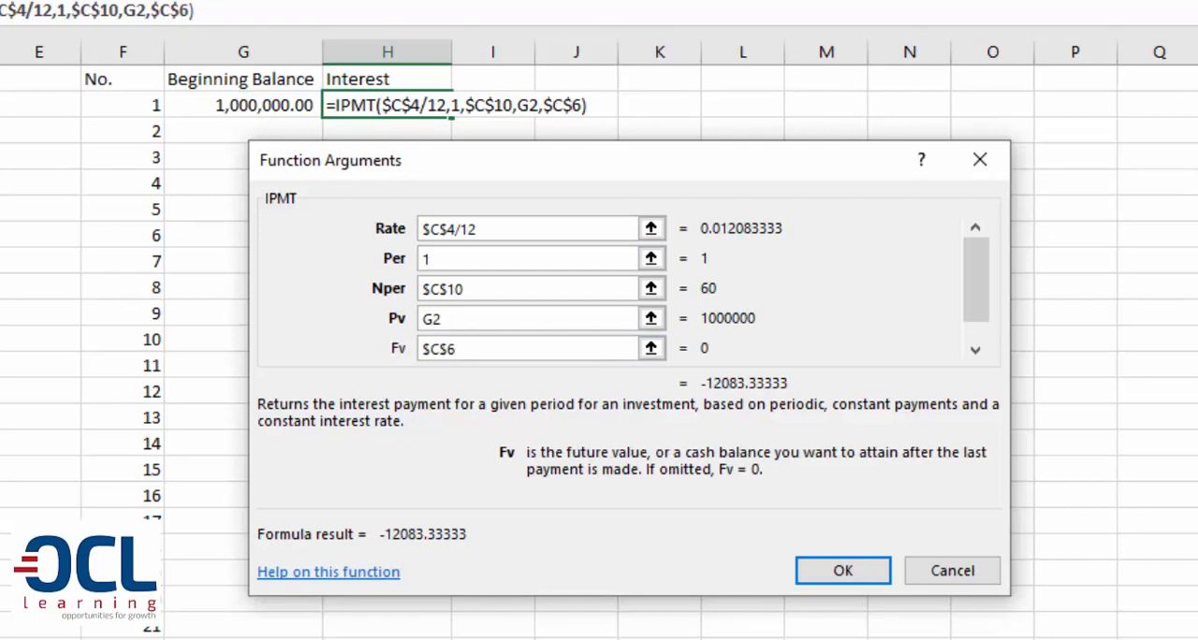
click(859, 569)
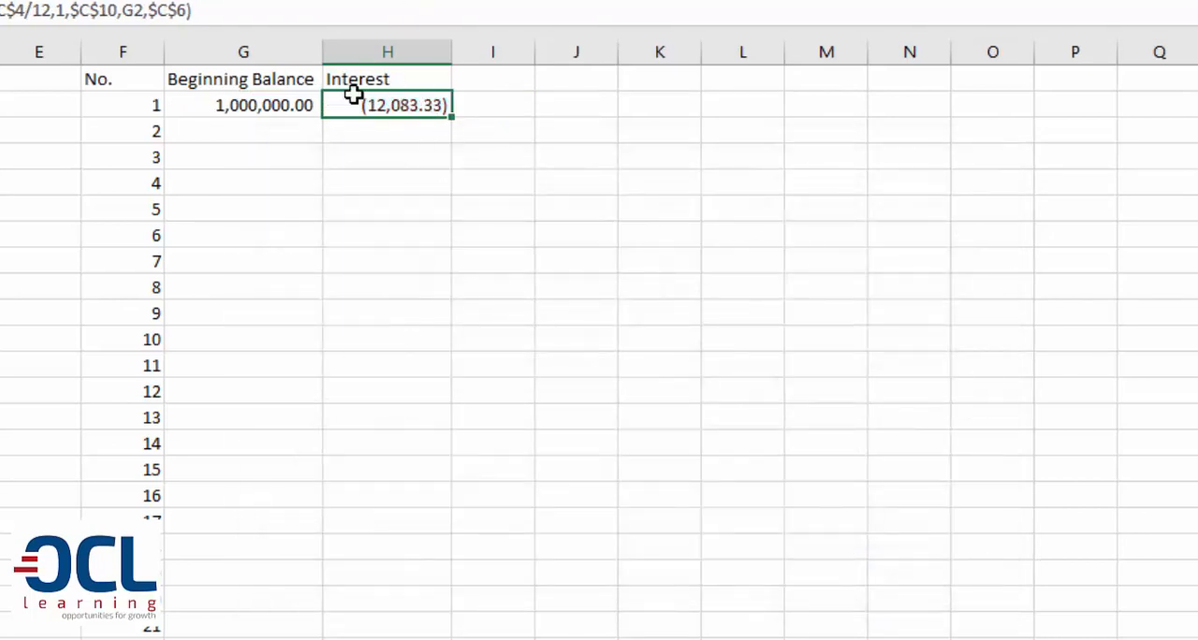
Enter the heading "End Balance" in I1 and fit column I to its text
click(259, 105)
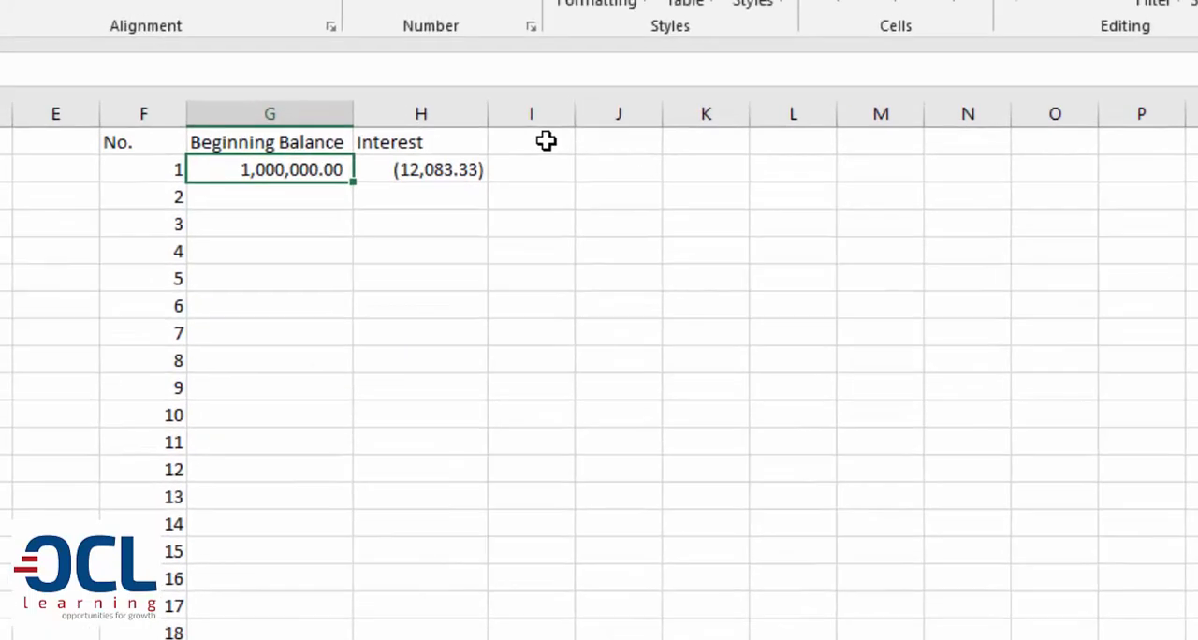
click(519, 111)
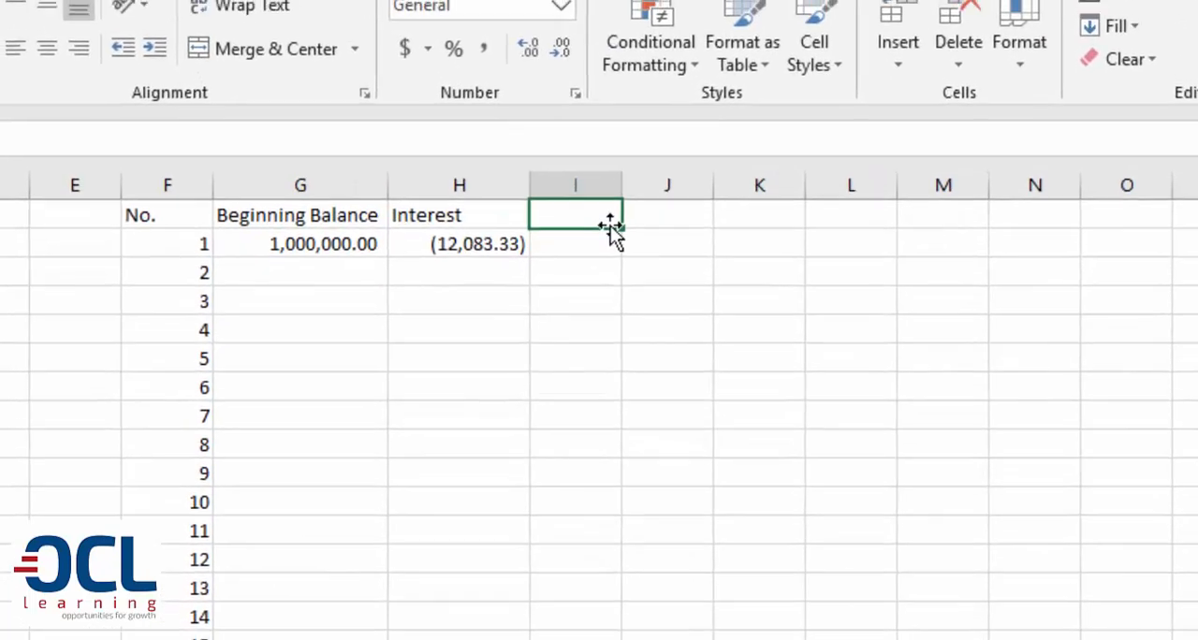
text(End)
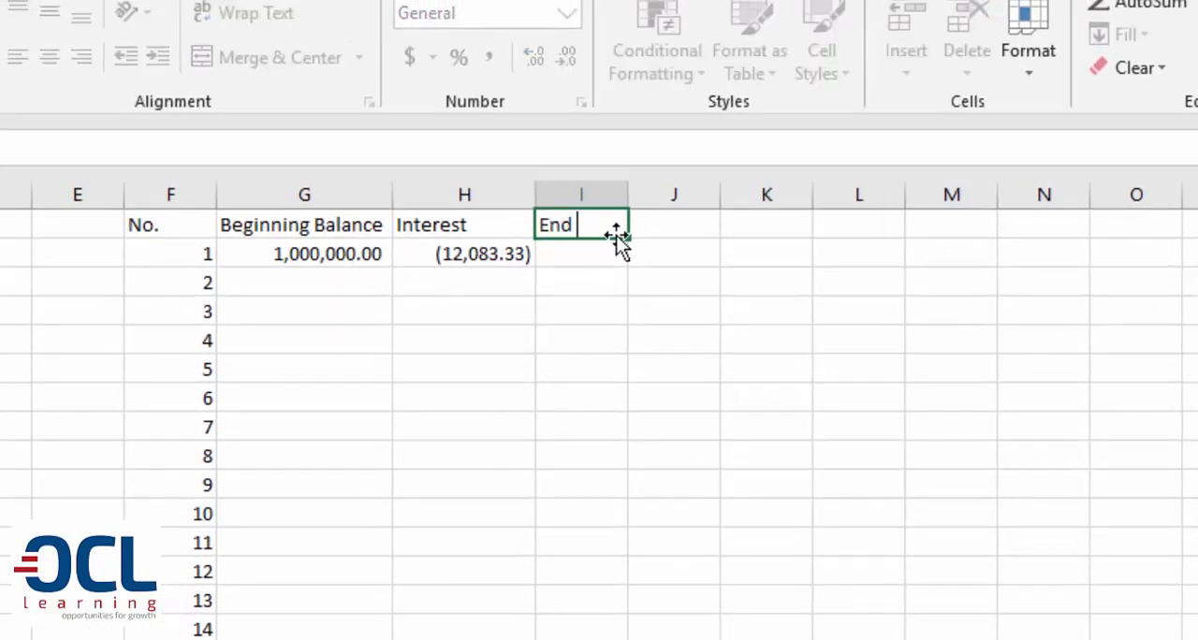
text( Balance)
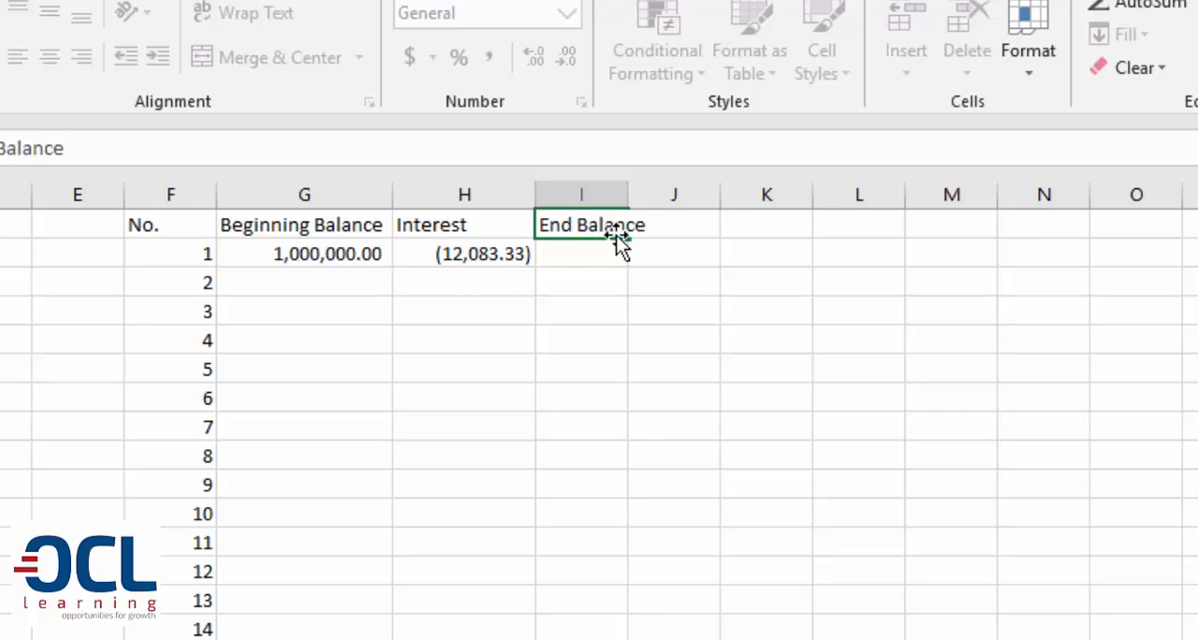
key(Return)
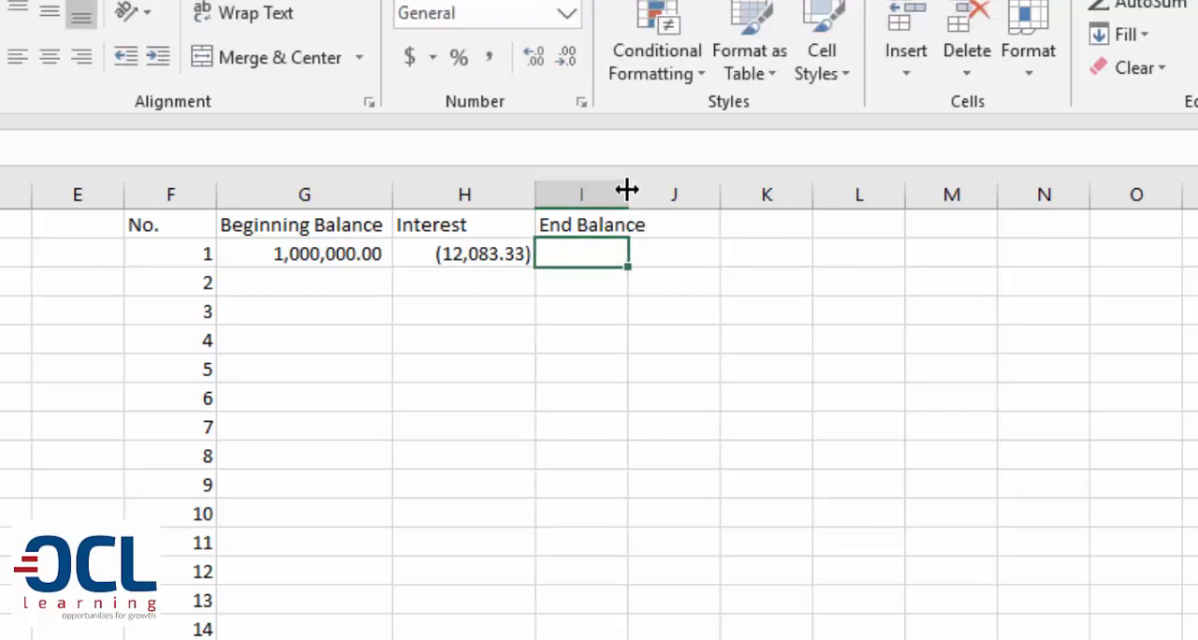
double_click(627, 197)
Calculate the first end balance in I2 as beginning balance minus interest with =G2-H2
click(318, 249)
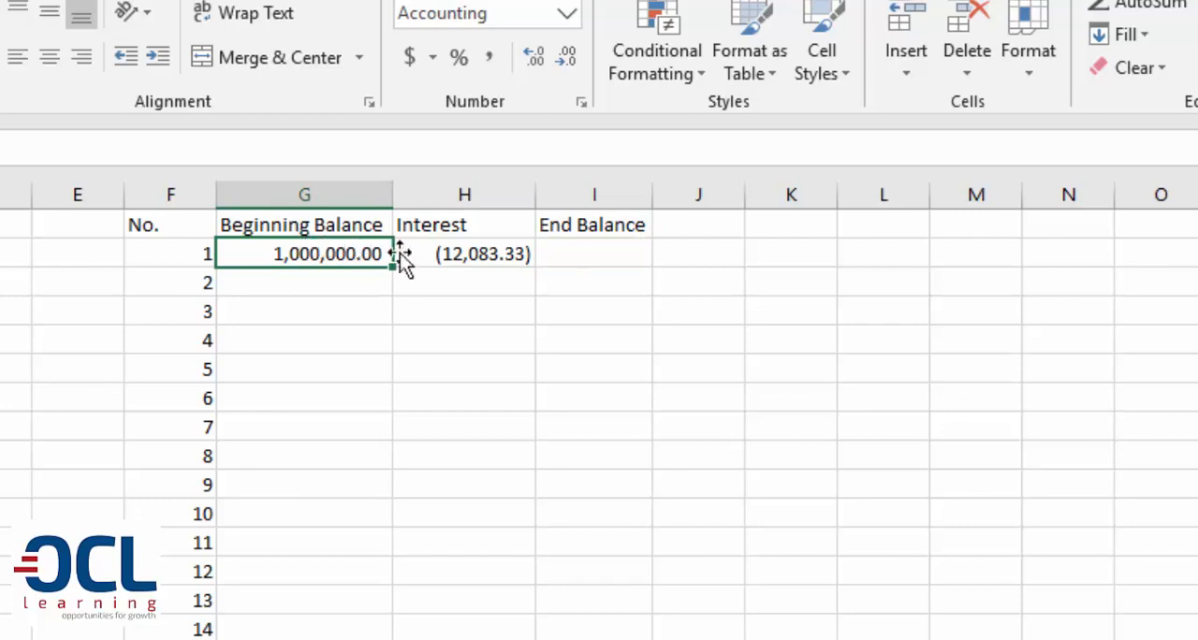
drag(398, 255, 444, 255)
click(575, 254)
text(=)
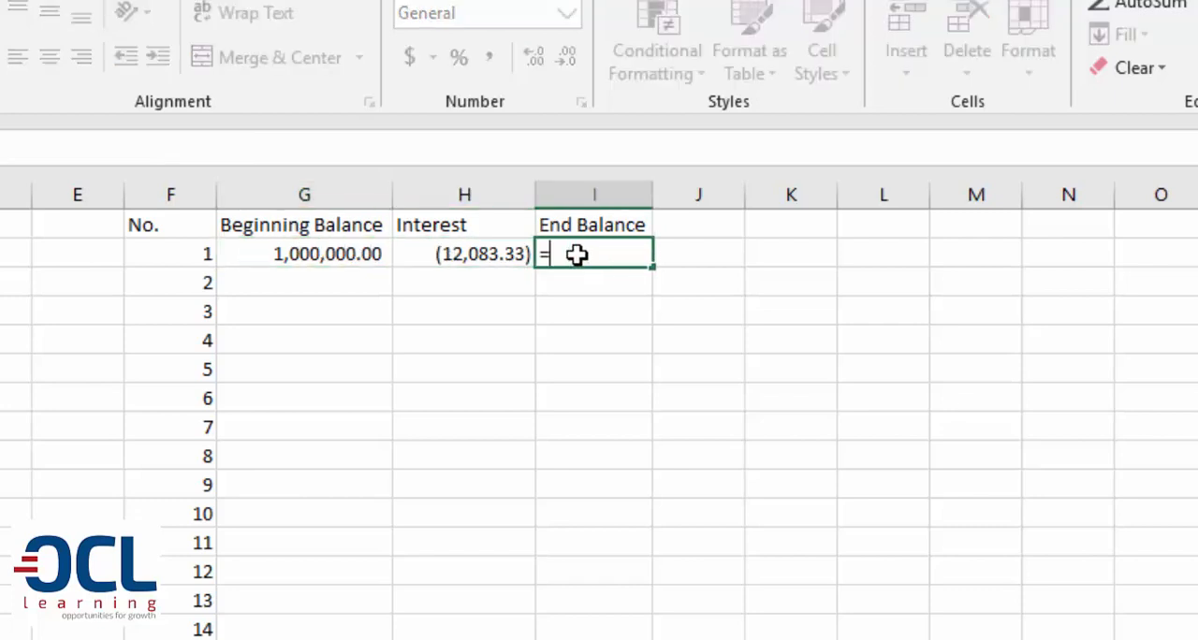
click(362, 253)
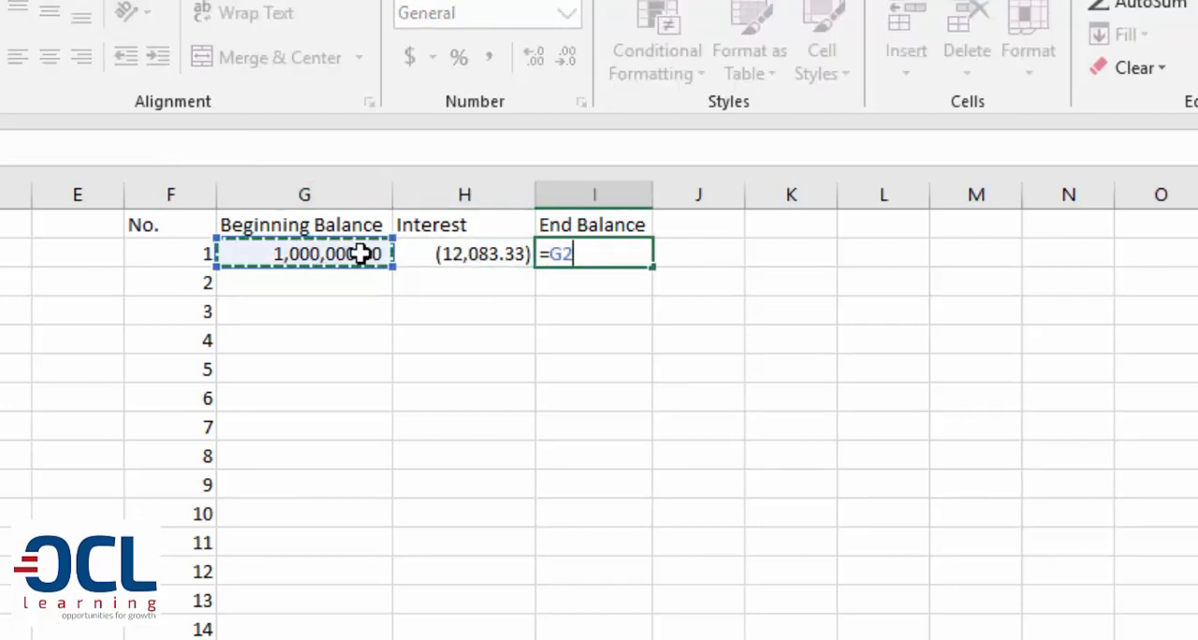
text(-)
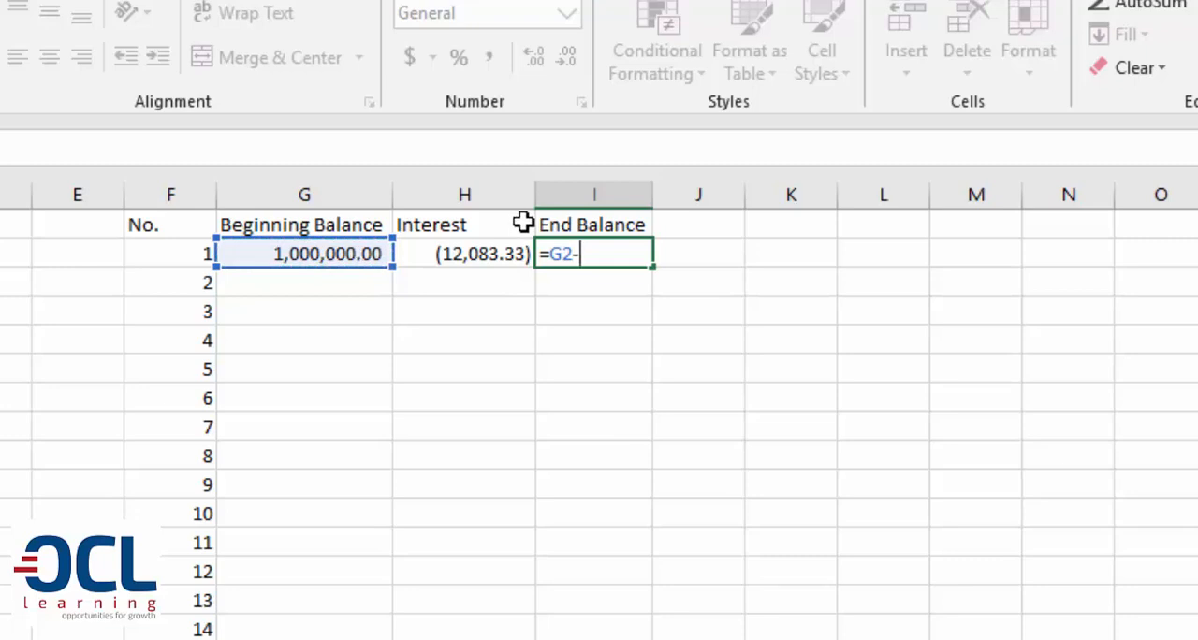
click(501, 243)
key(Return)
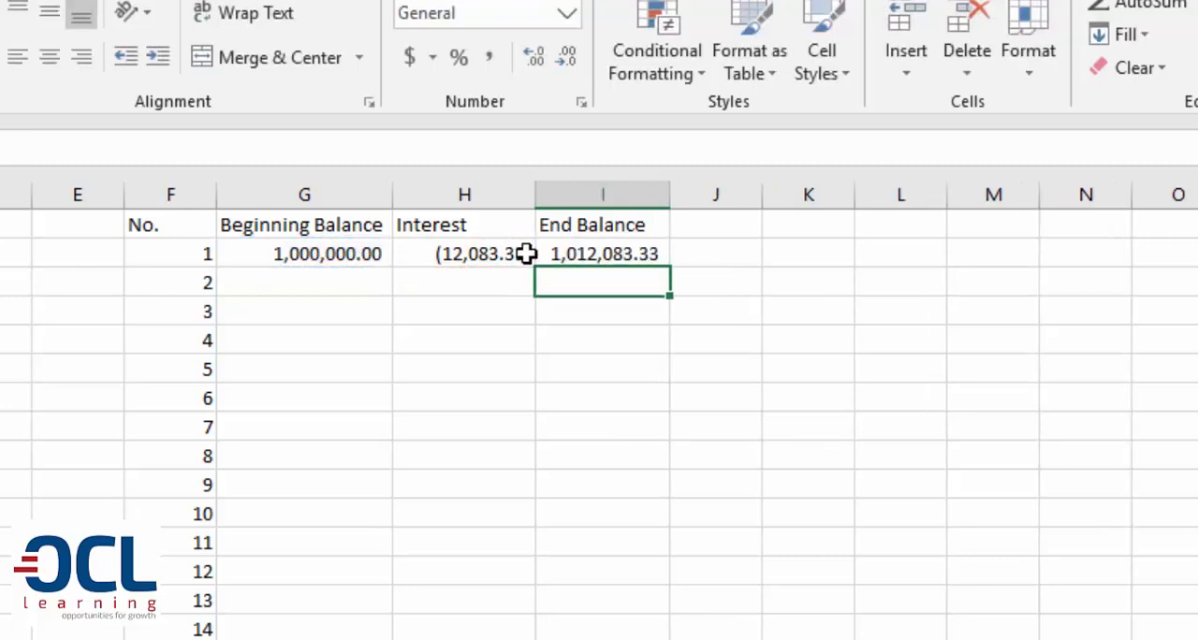
click(555, 254)
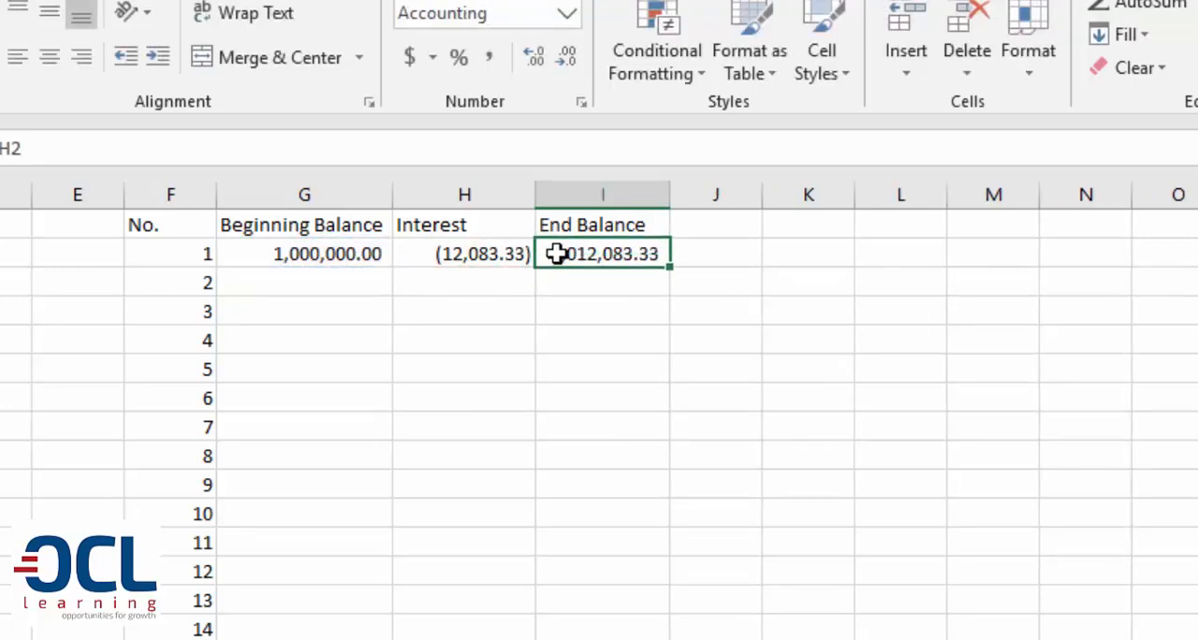
Enter the heading "Payment Per Month" in J1 and fit column J to its text
click(724, 233)
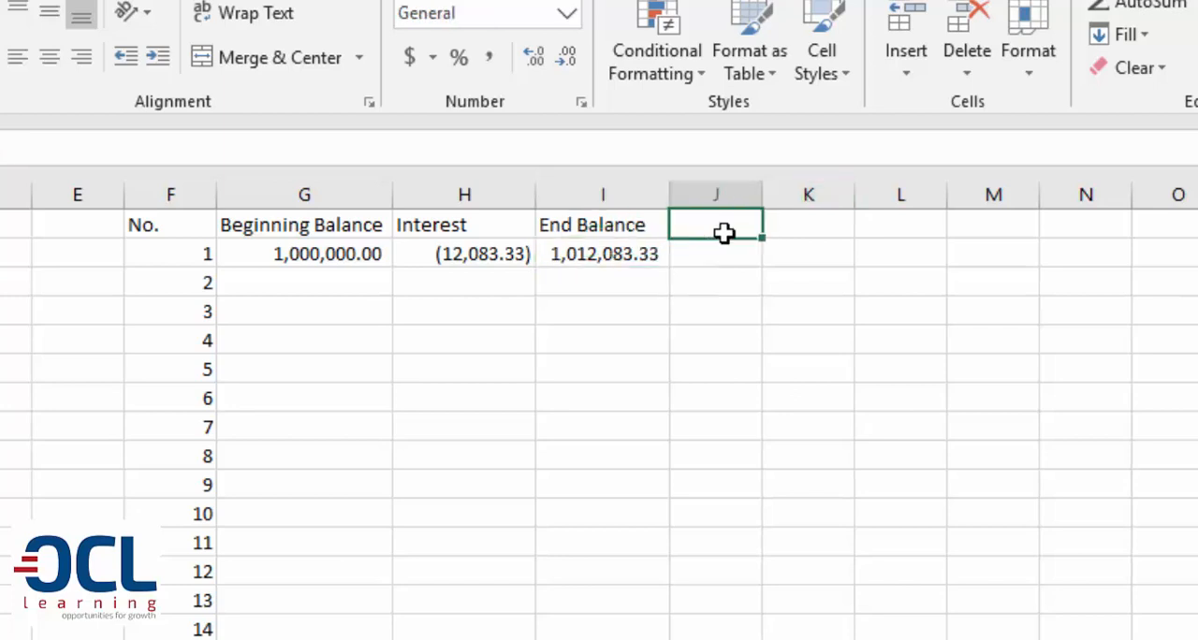
text(Payment )
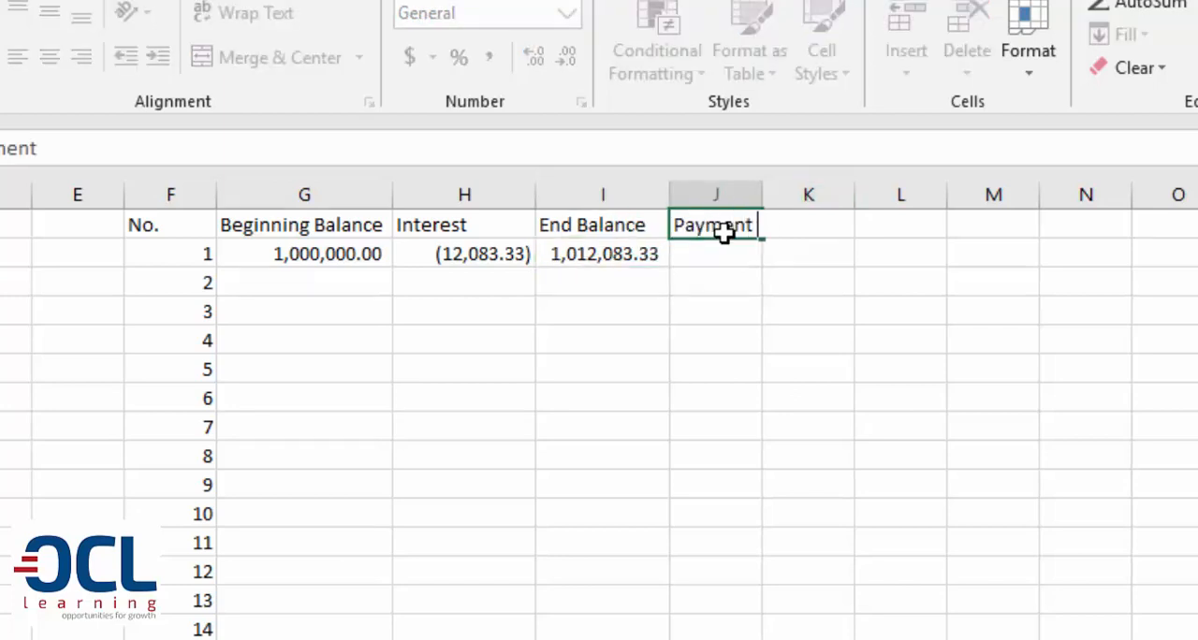
text(Per Month)
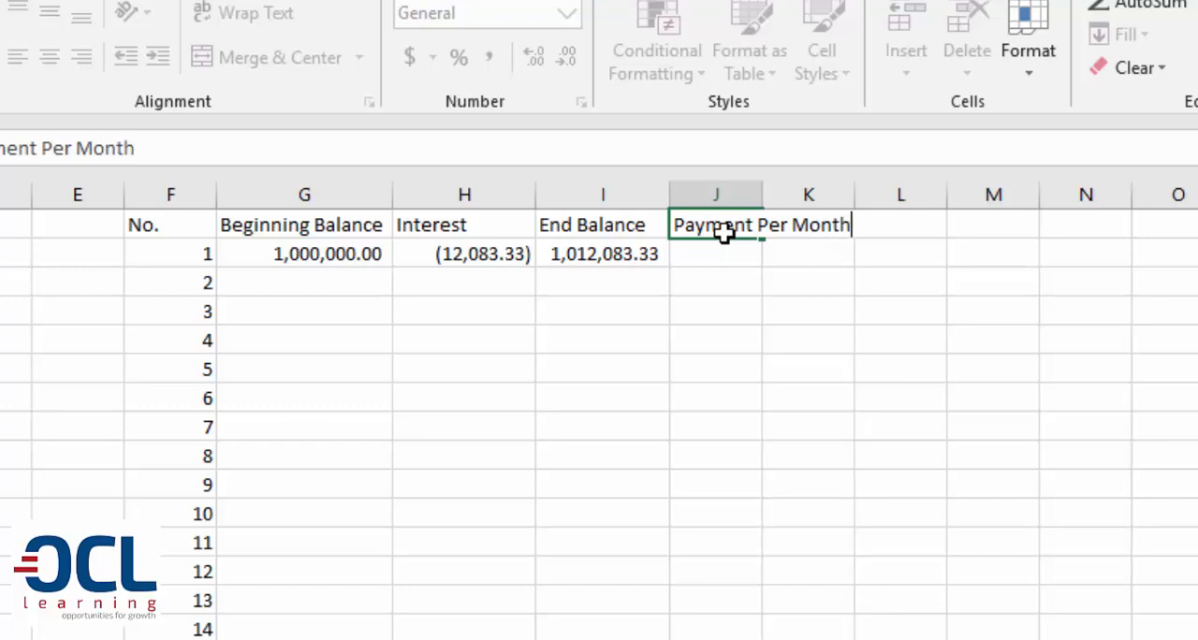
key(Return)
double_click(764, 193)
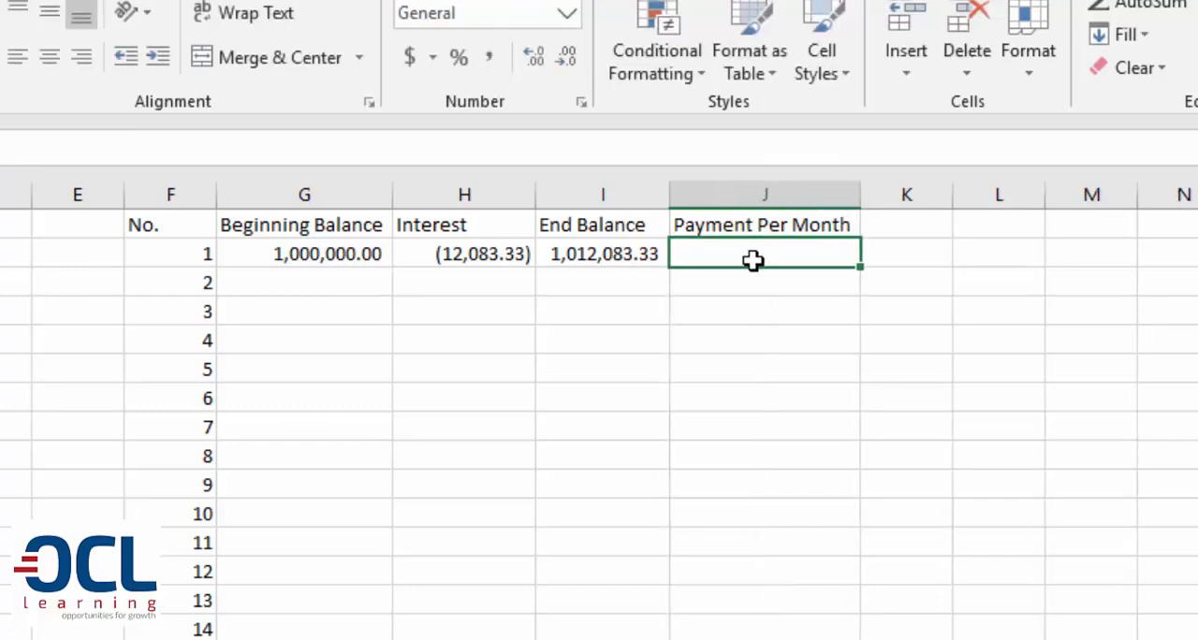
Link the first payment in J2 to the calculated monthly payment with the absolute reference =$C$12
text(=C12)
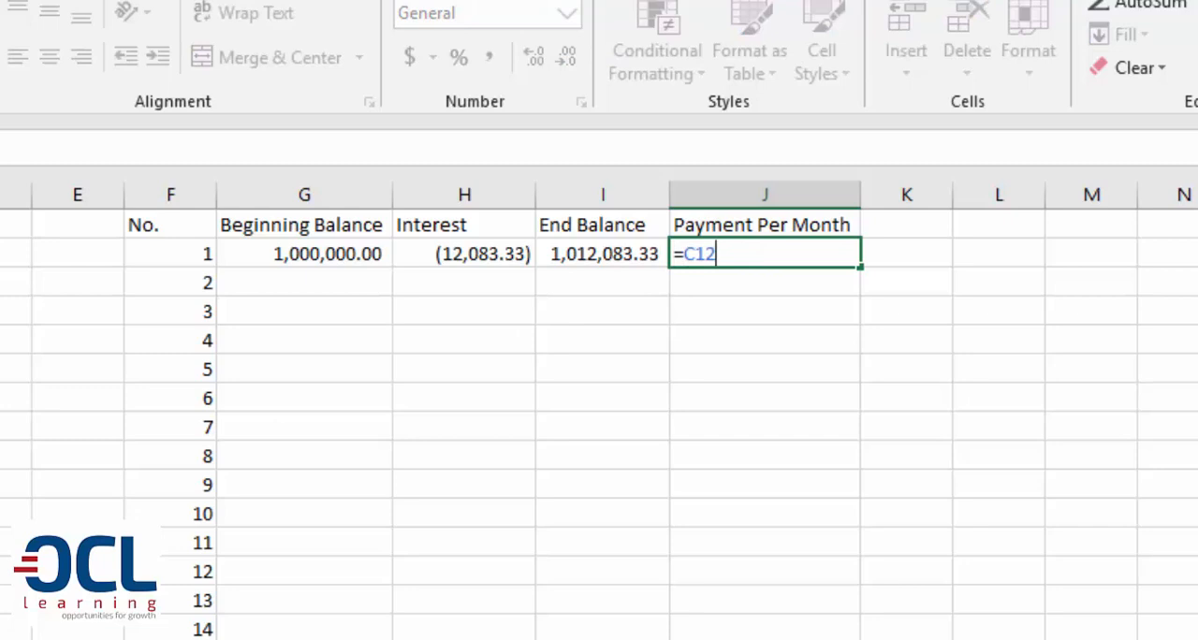
key(F4)
key(Return)
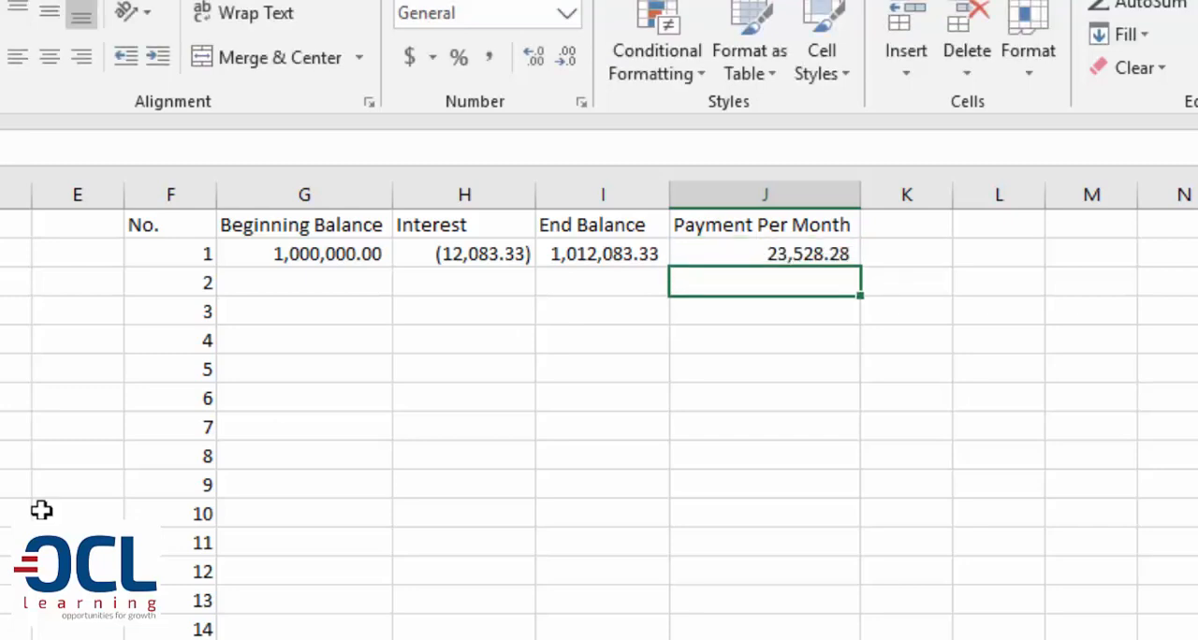
Fill the J2 payment formula down column J for all numbered months and check the filled rows
click(850, 255)
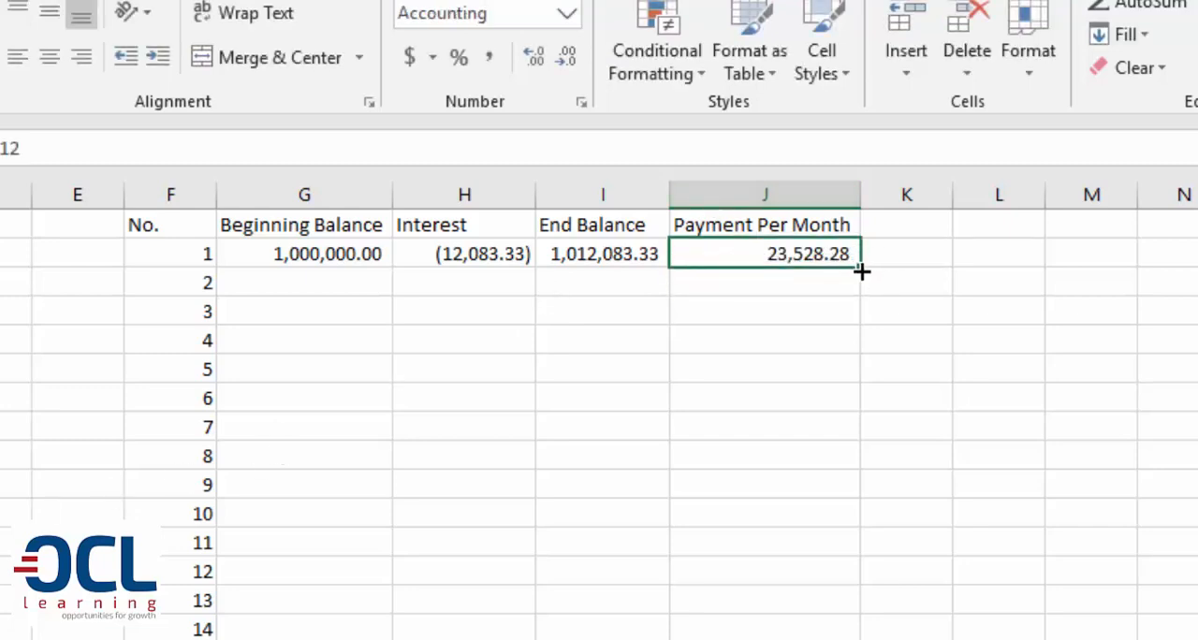
double_click(861, 270)
click(836, 272)
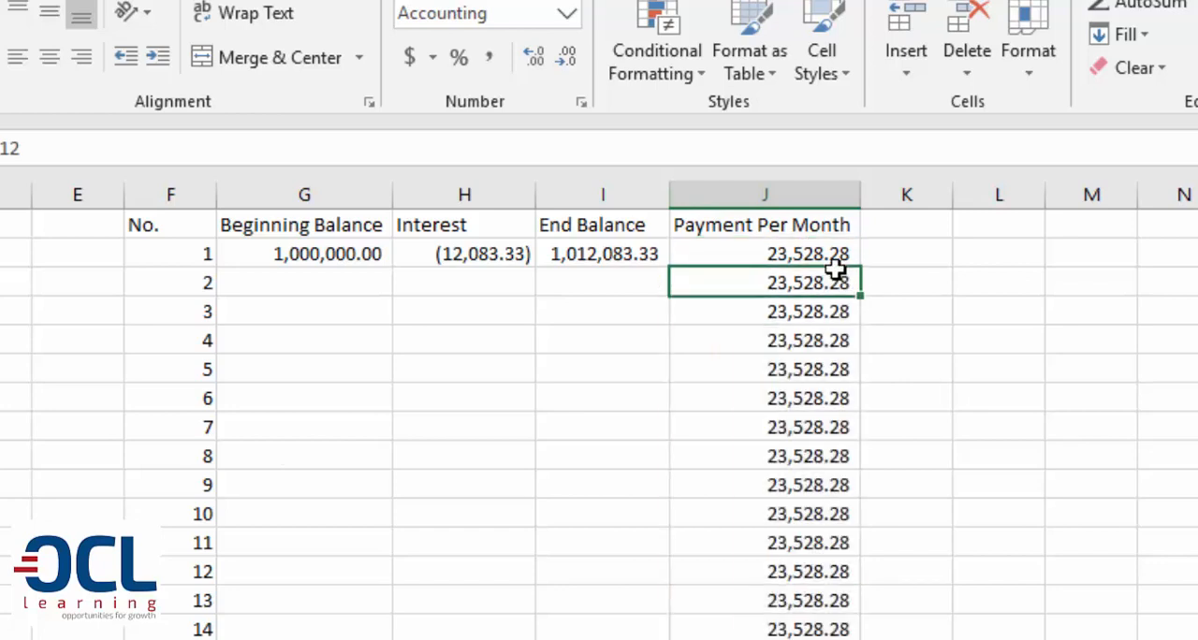
scroll(836, 270, down, 13)
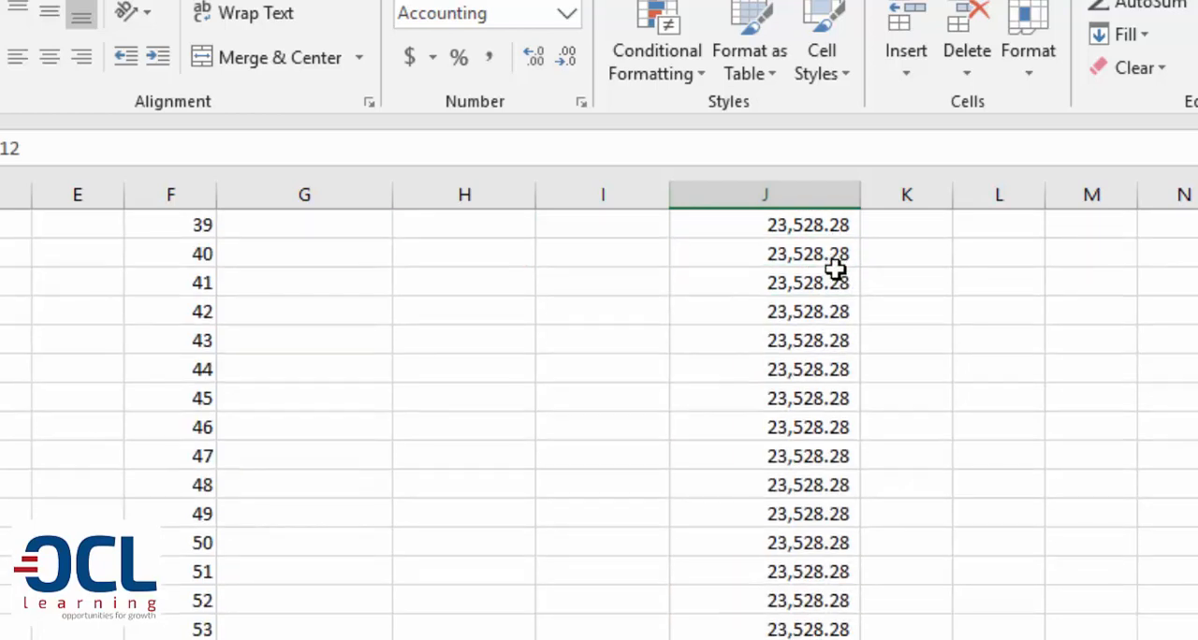
scroll(836, 271, up, 13)
click(836, 266)
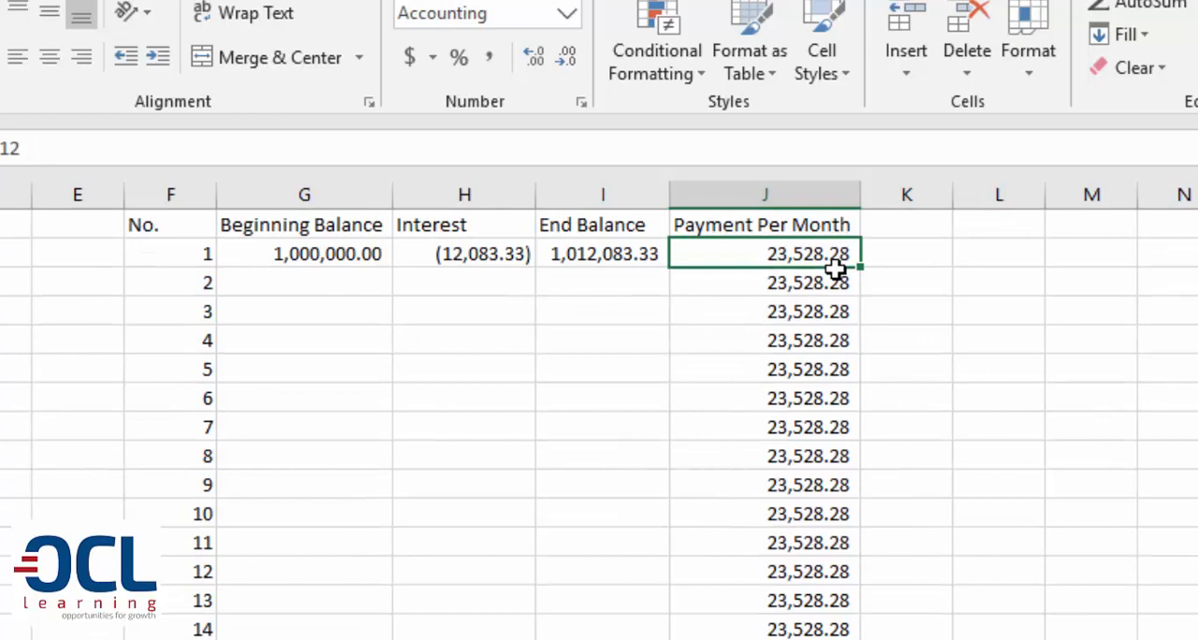
Enter the heading "Loan Balance" in K1, beside Payment Per Month
key(Up)
key(Right)
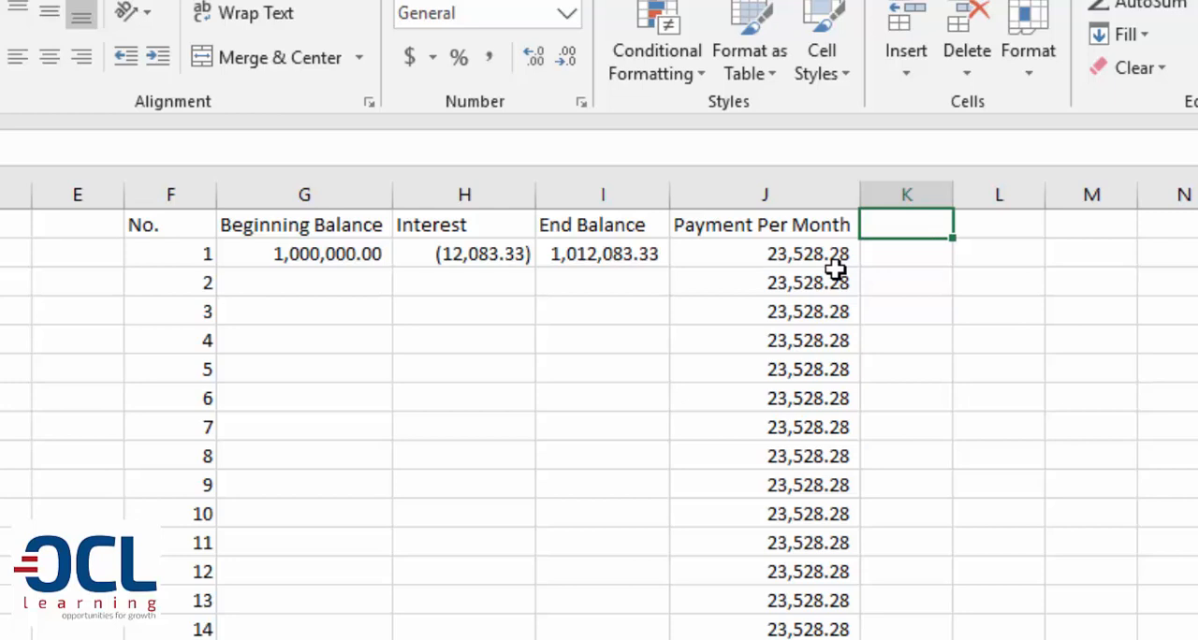
text(Loan Balance)
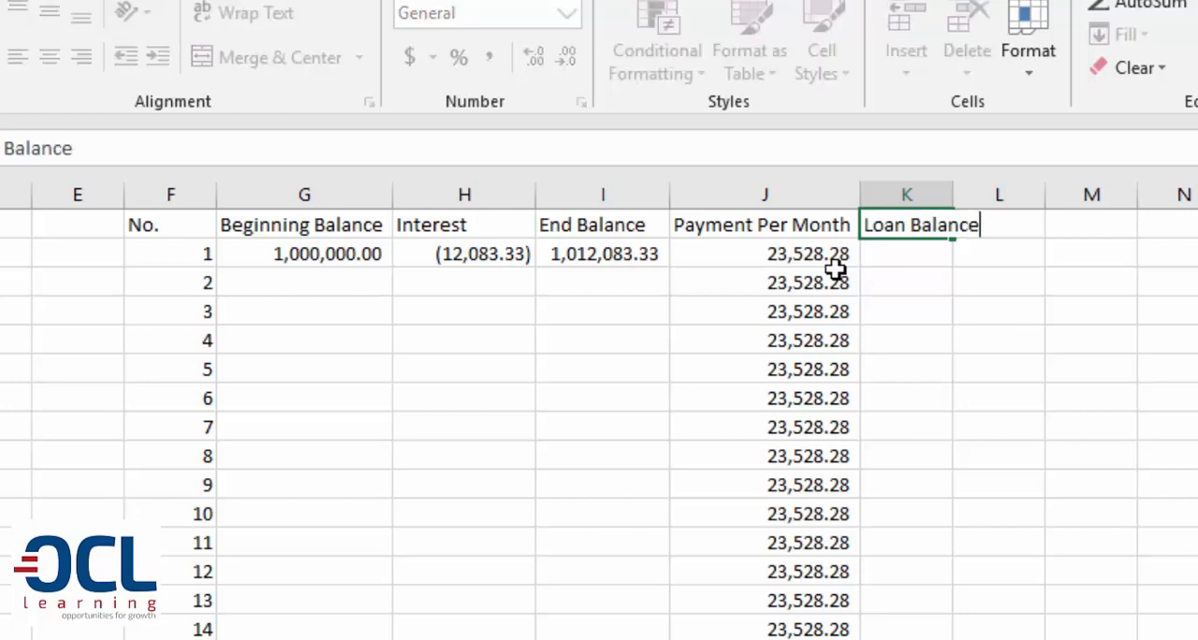
key(Return)
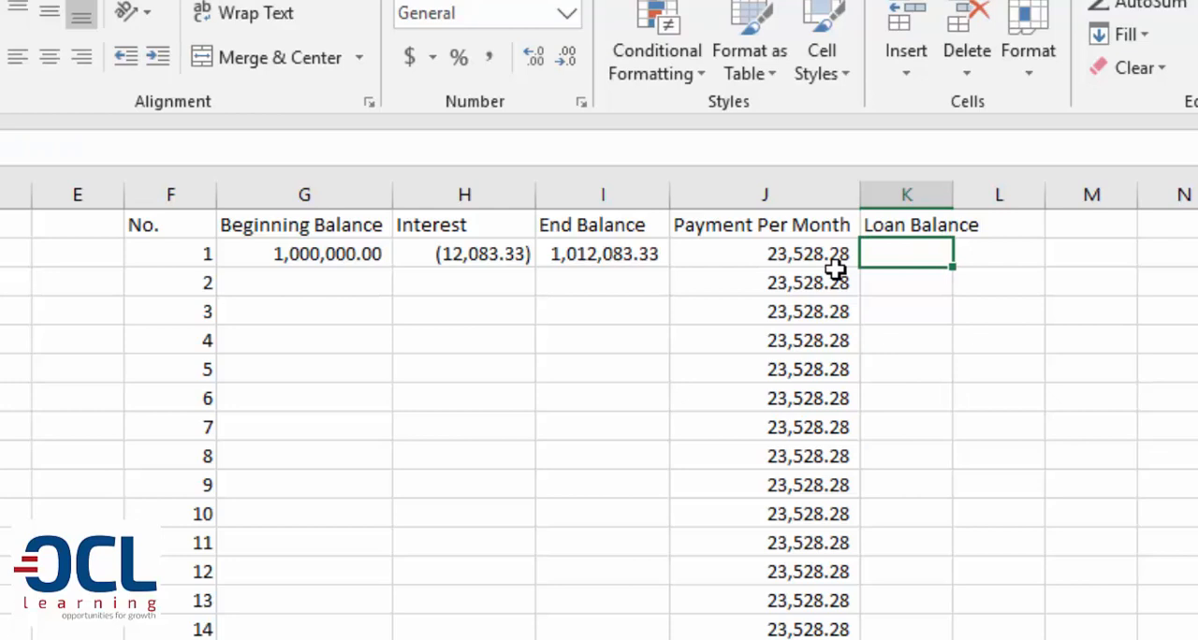
Calculate the first month's loan balance in K2 as End Balance minus Payment Per Month with =I2-J2
text(=)
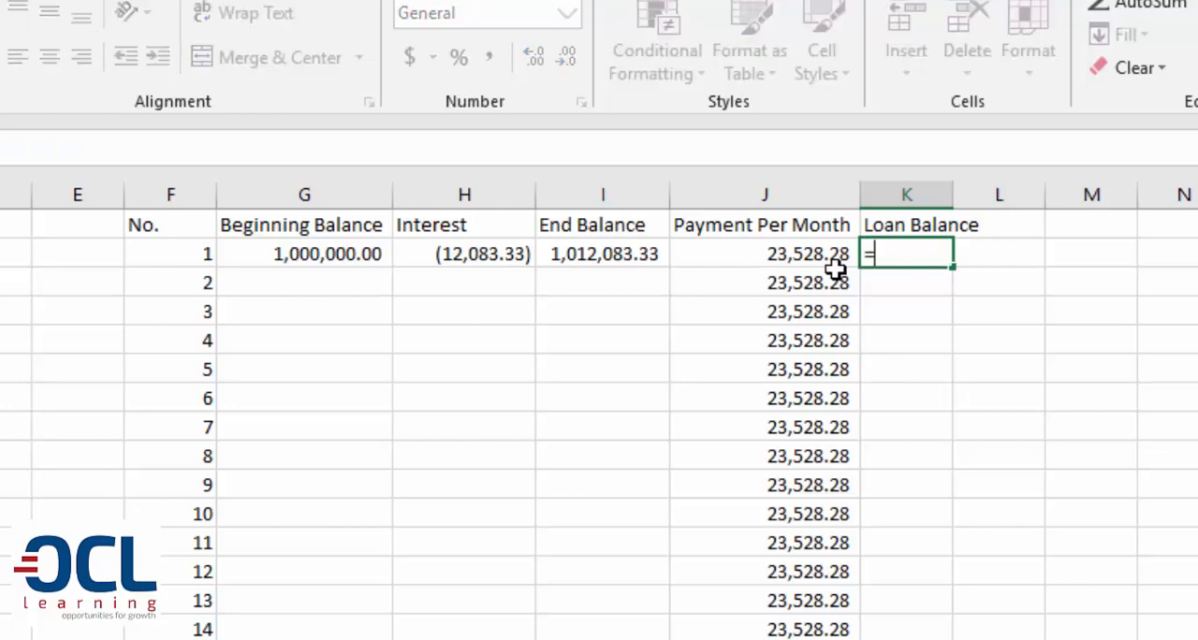
click(583, 259)
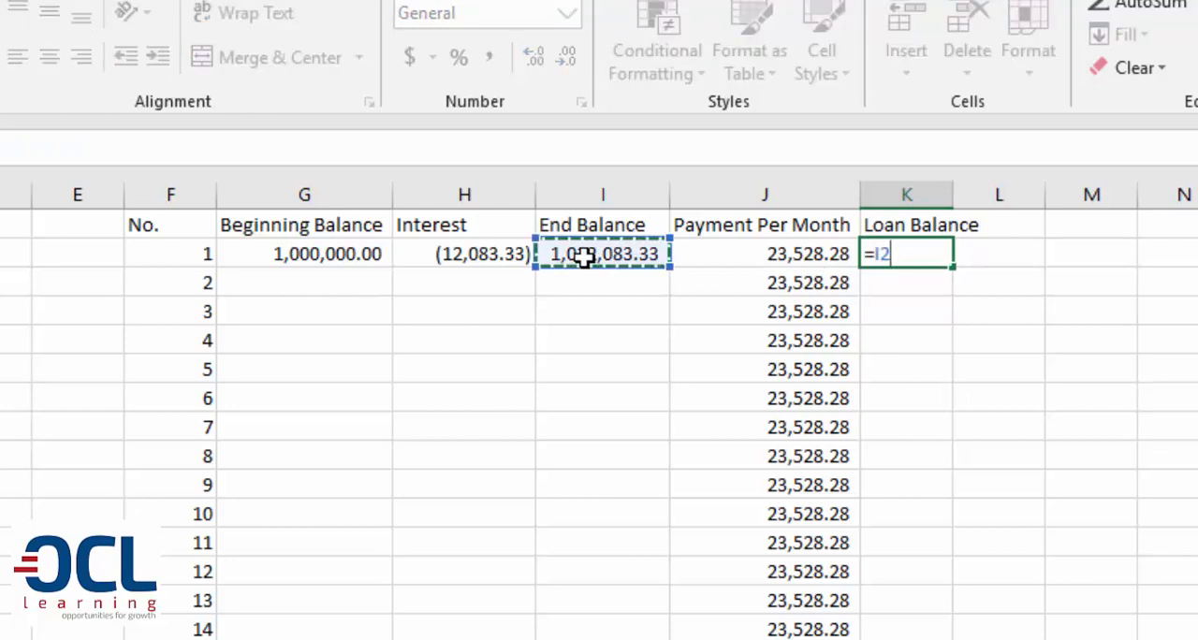
text(-)
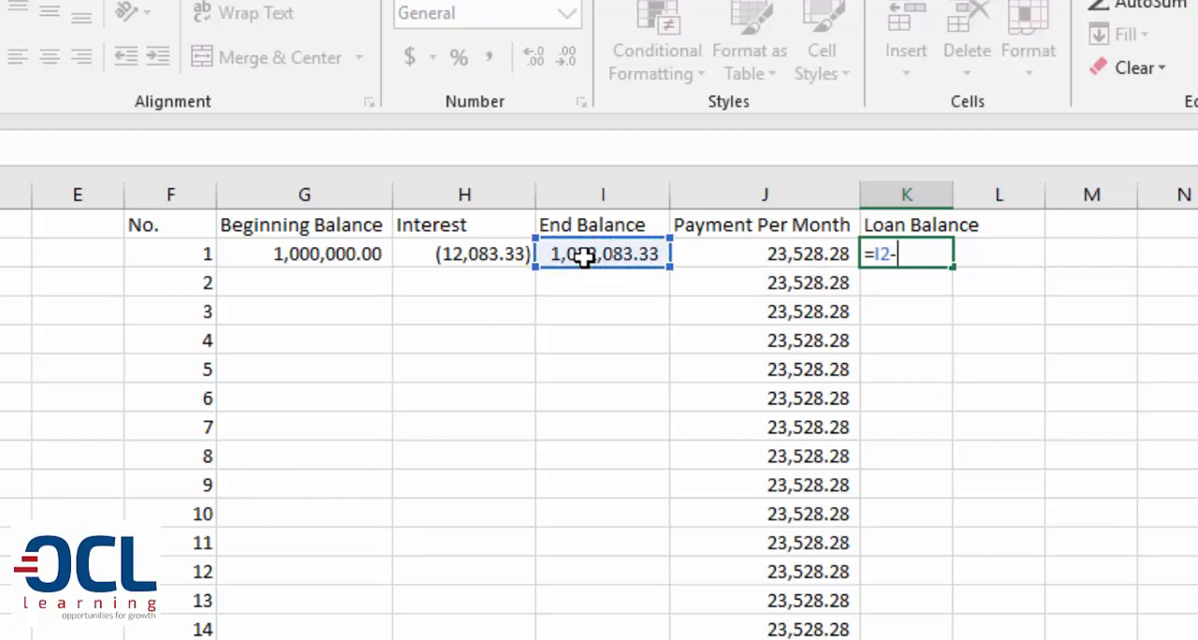
click(817, 253)
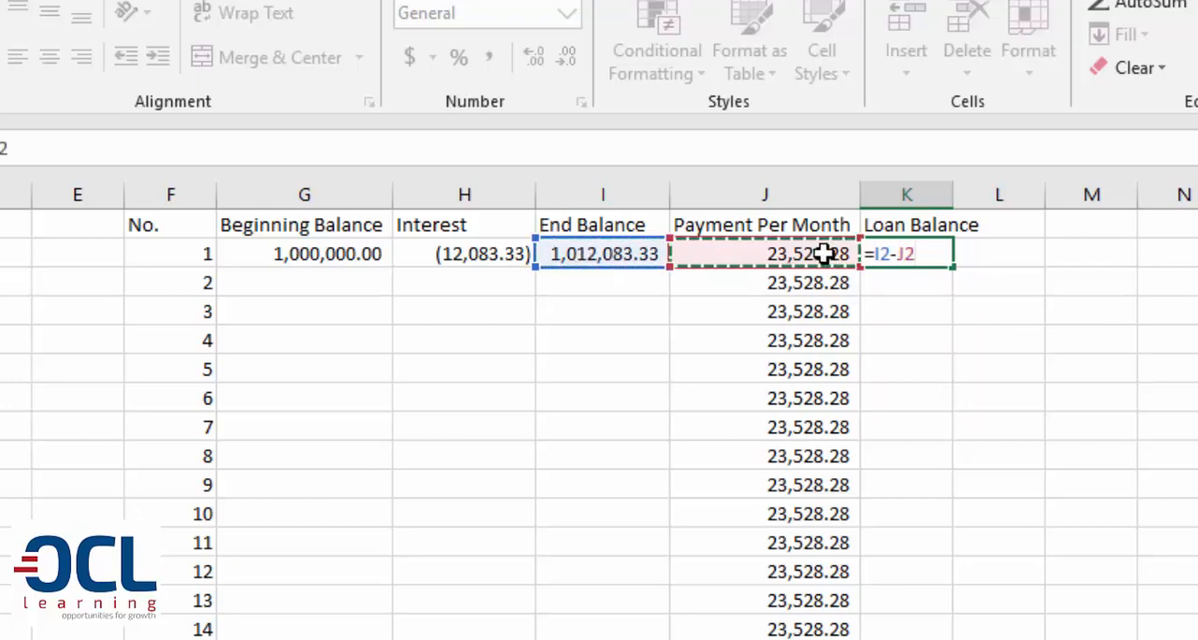
key(Return)
Fill the K2 loan balance formula down column K for all numbered months and check the filled range
click(948, 256)
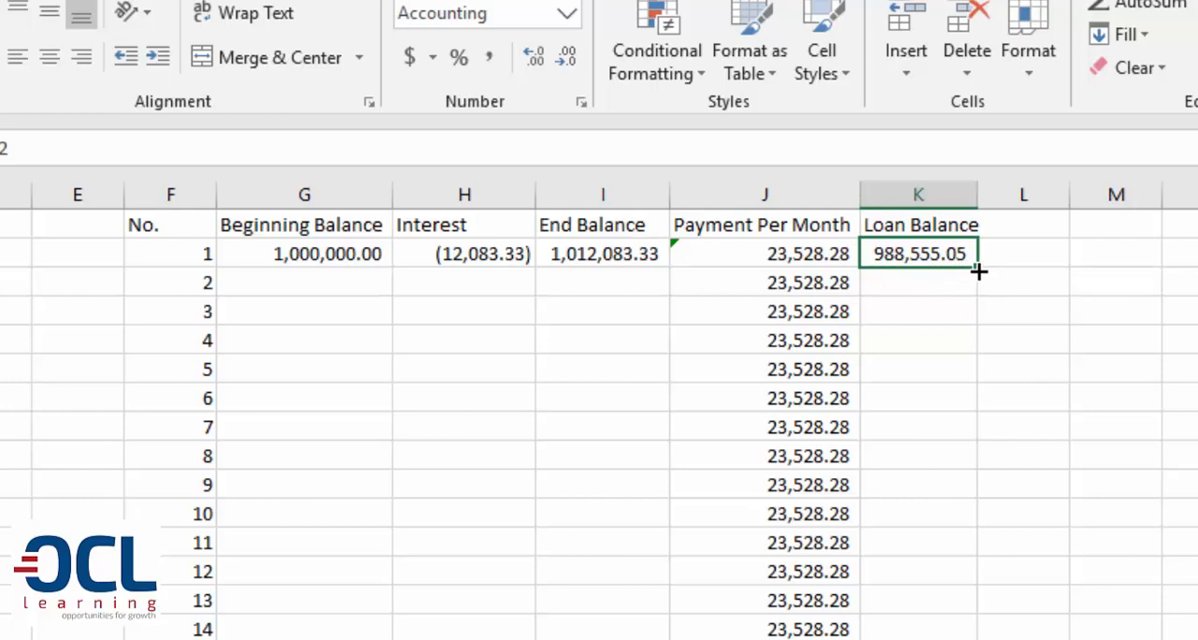
double_click(978, 272)
click(925, 258)
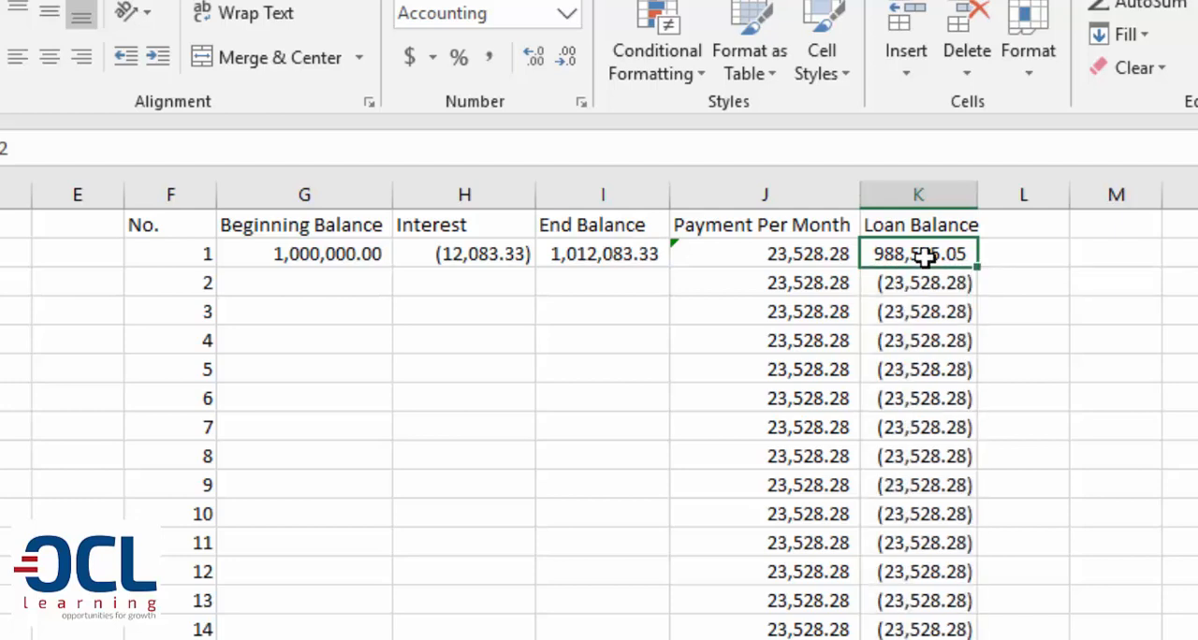
key(ctrl+Down)
scroll(924, 258, up, 6)
key(ctrl+Up)
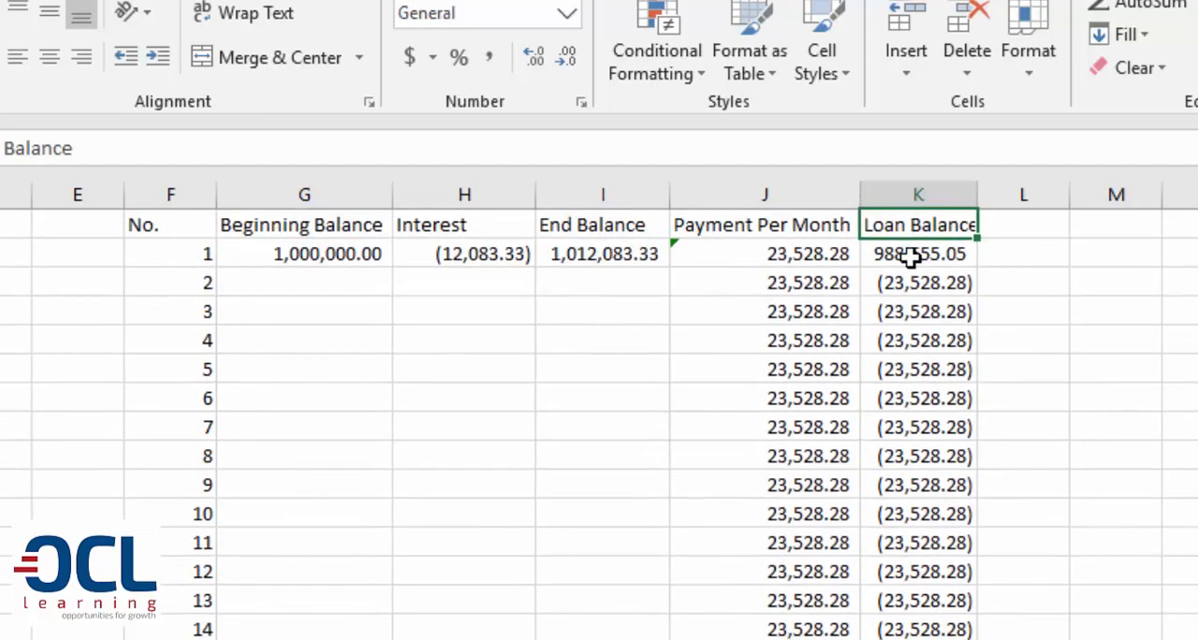
Link the second month's beginning balance in G3 to the first month's loan balance with =K2
click(568, 252)
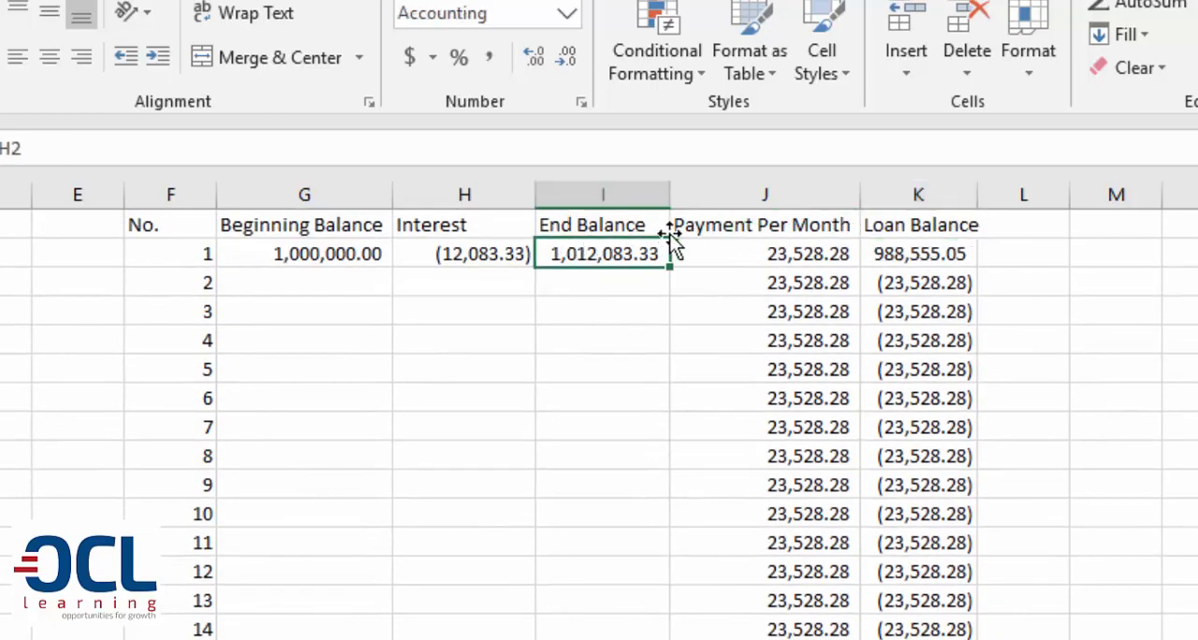
click(915, 261)
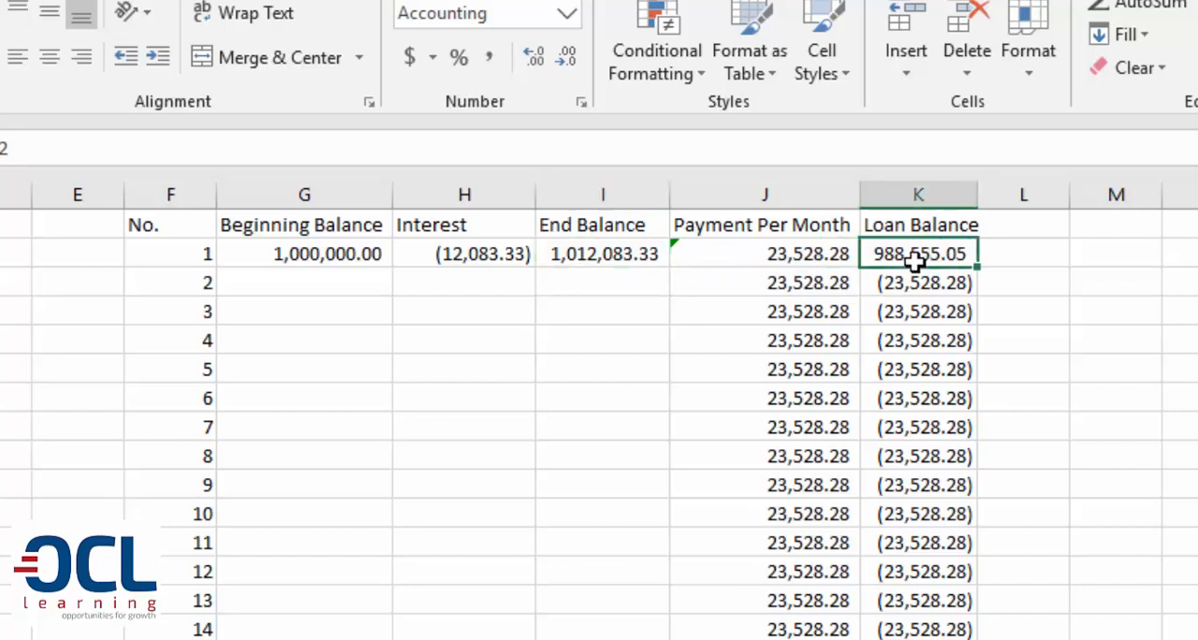
click(283, 287)
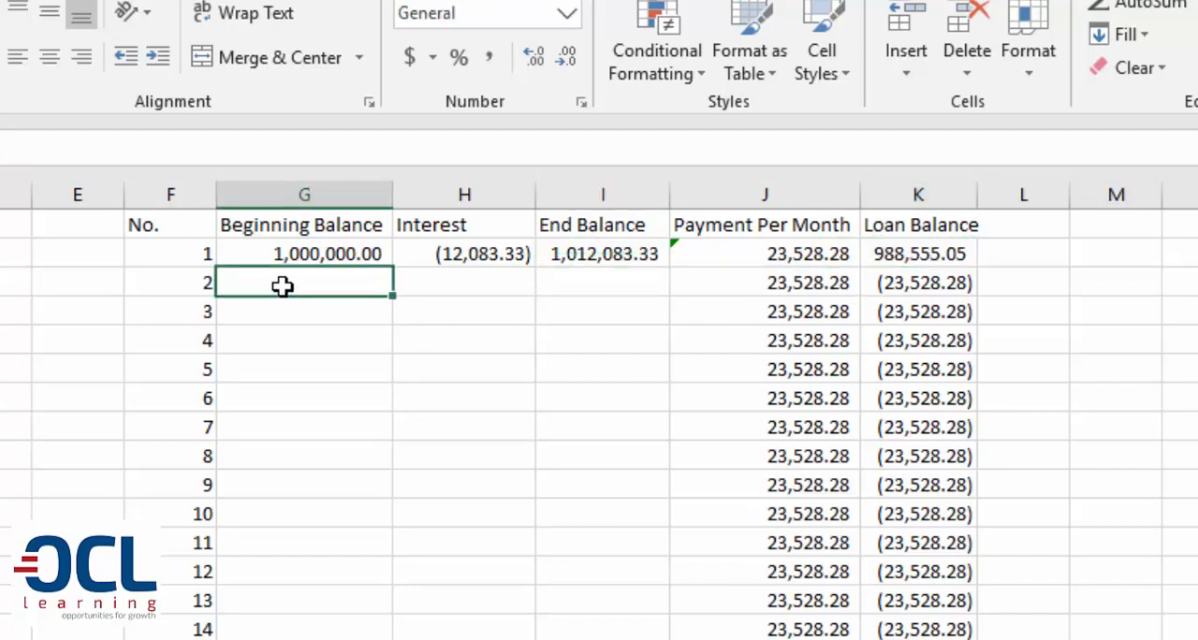
text(=)
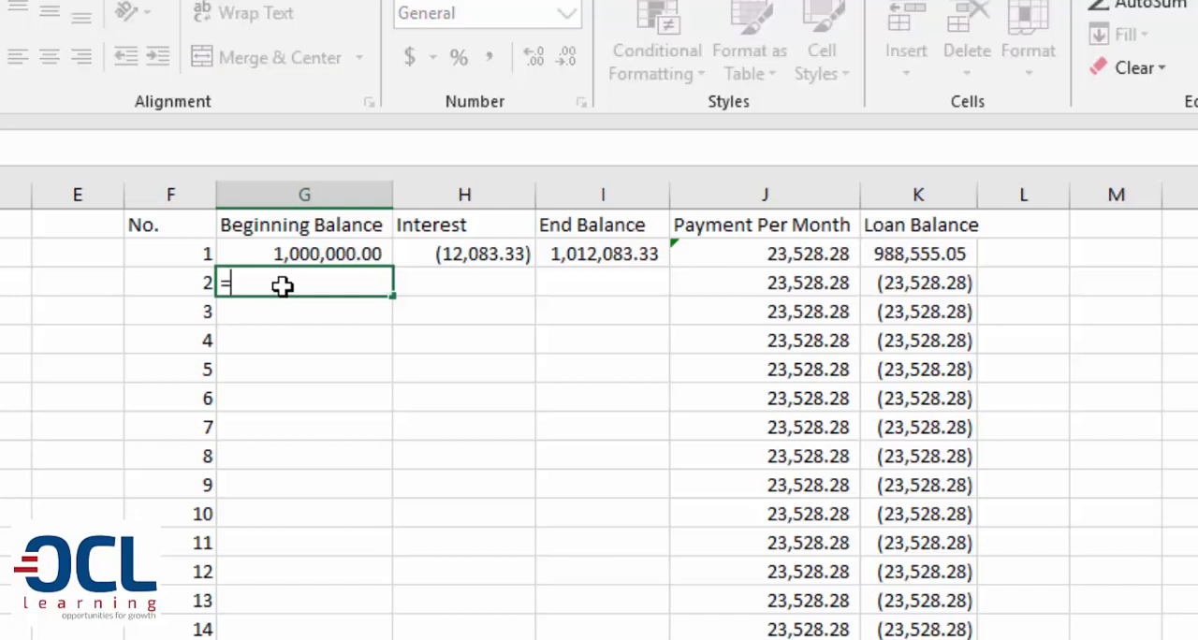
click(893, 254)
key(Return)
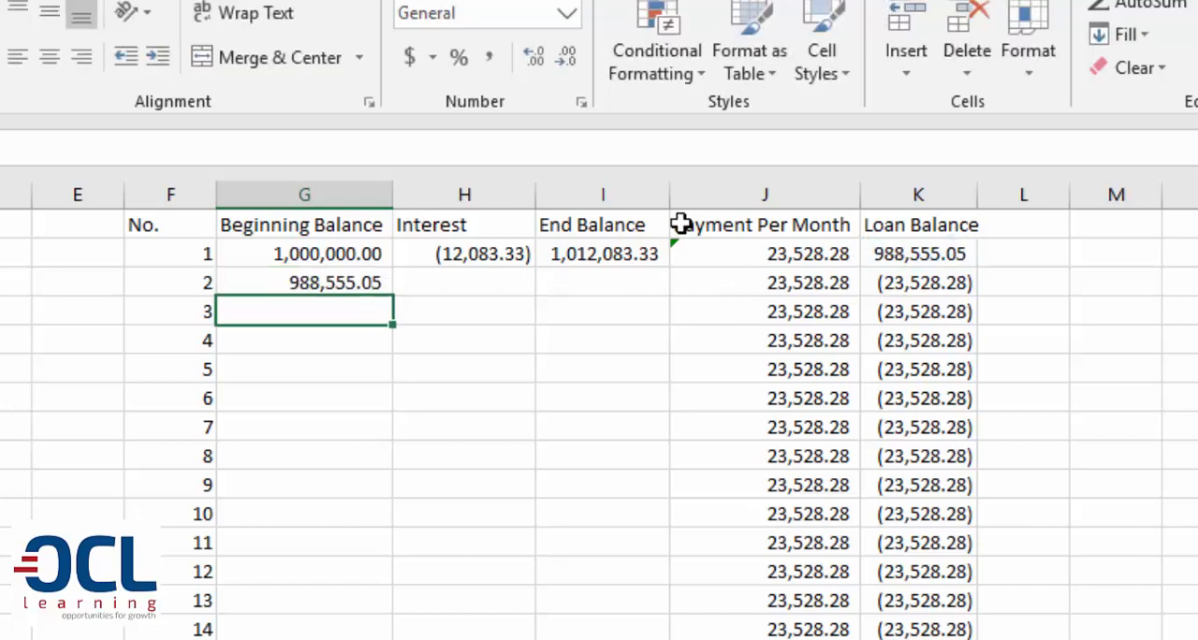
Fill the beginning balance formula from G3 and the interest formula from H2 down their columns for all months
click(382, 280)
double_click(393, 296)
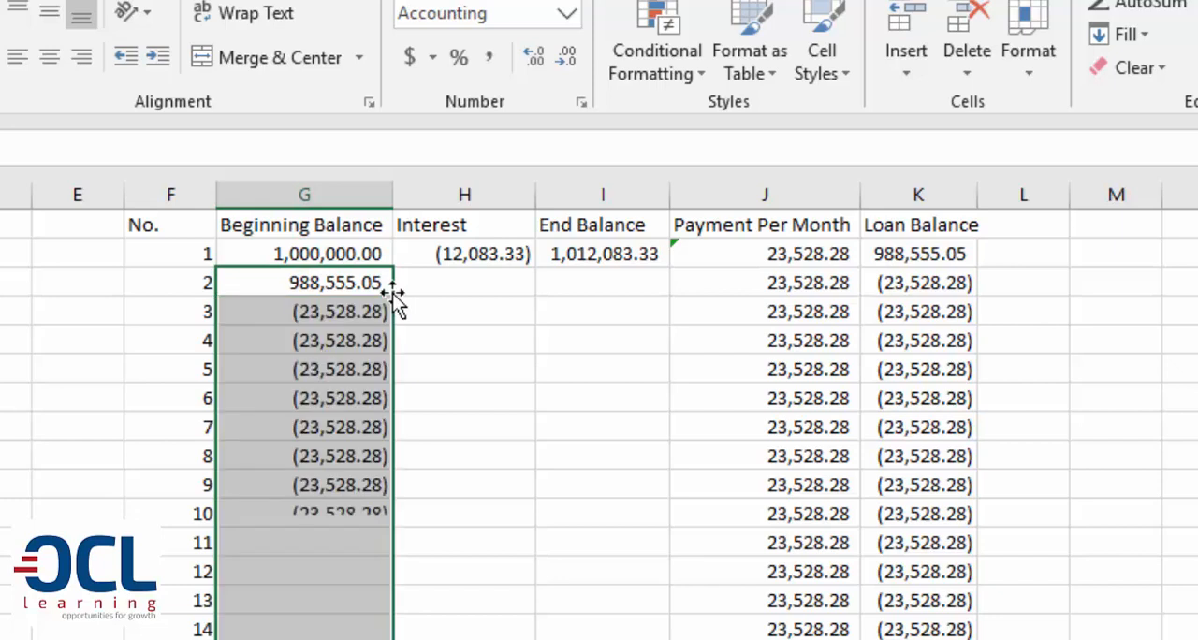
click(510, 255)
double_click(537, 266)
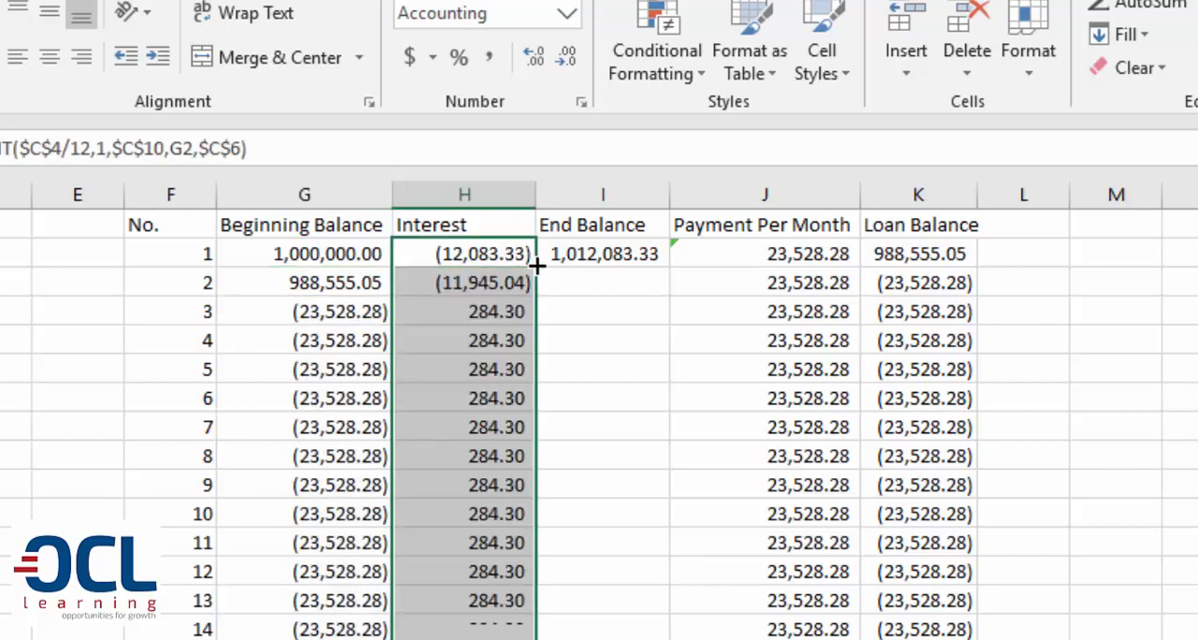
Fill the End Balance formula from I2 down column I for all months and check the formula in I3
click(667, 242)
click(677, 265)
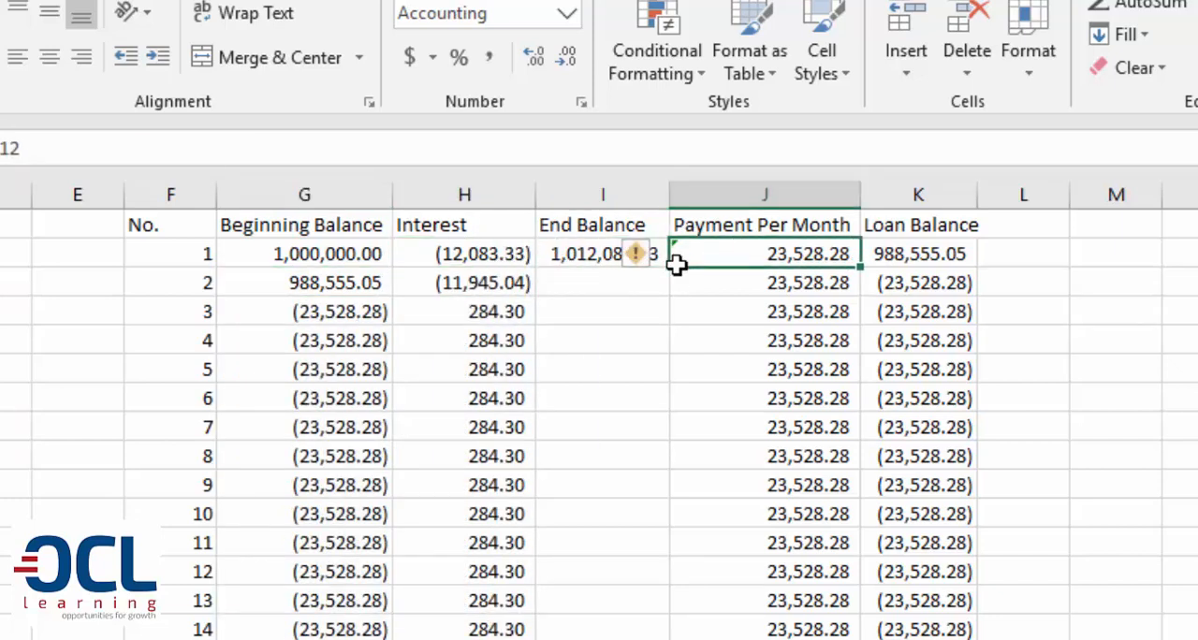
click(638, 259)
click(584, 259)
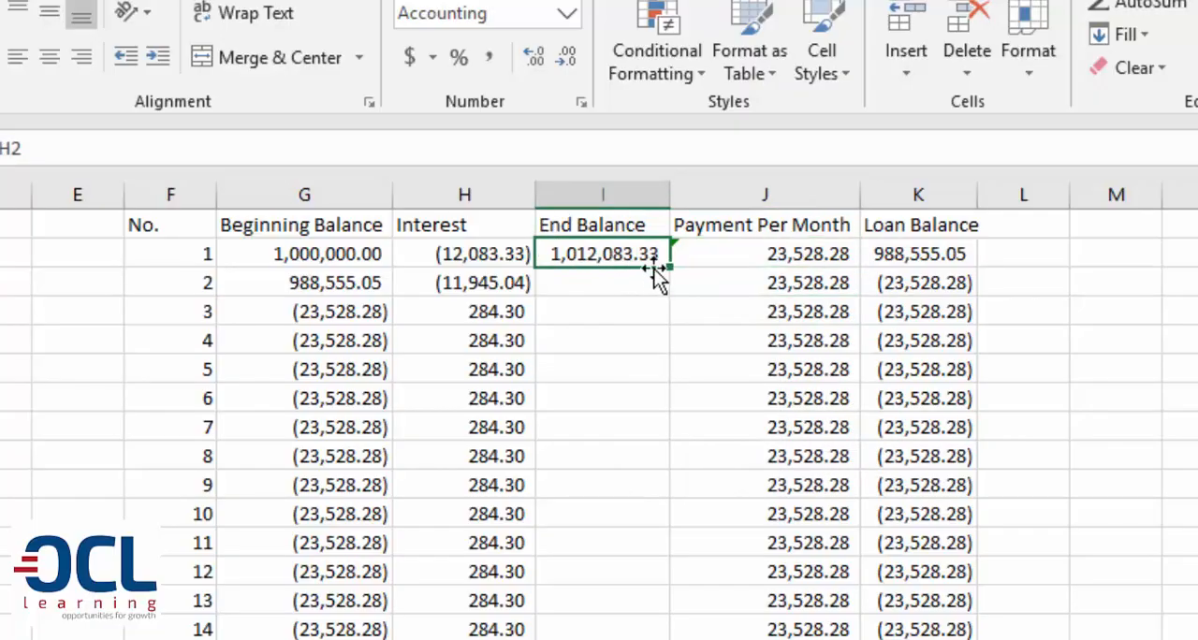
double_click(670, 268)
click(618, 273)
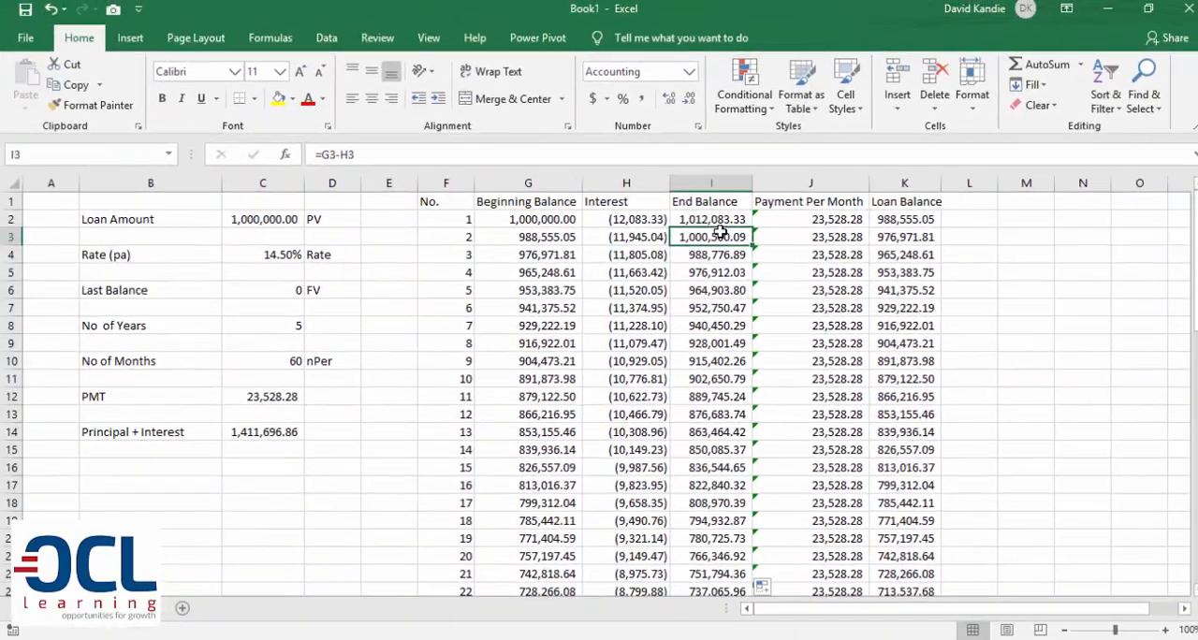
Check the loan balance in the schedule's last row, month 60, and return to the header row
key(ctrl+Down)
key(Right)
key(Right)
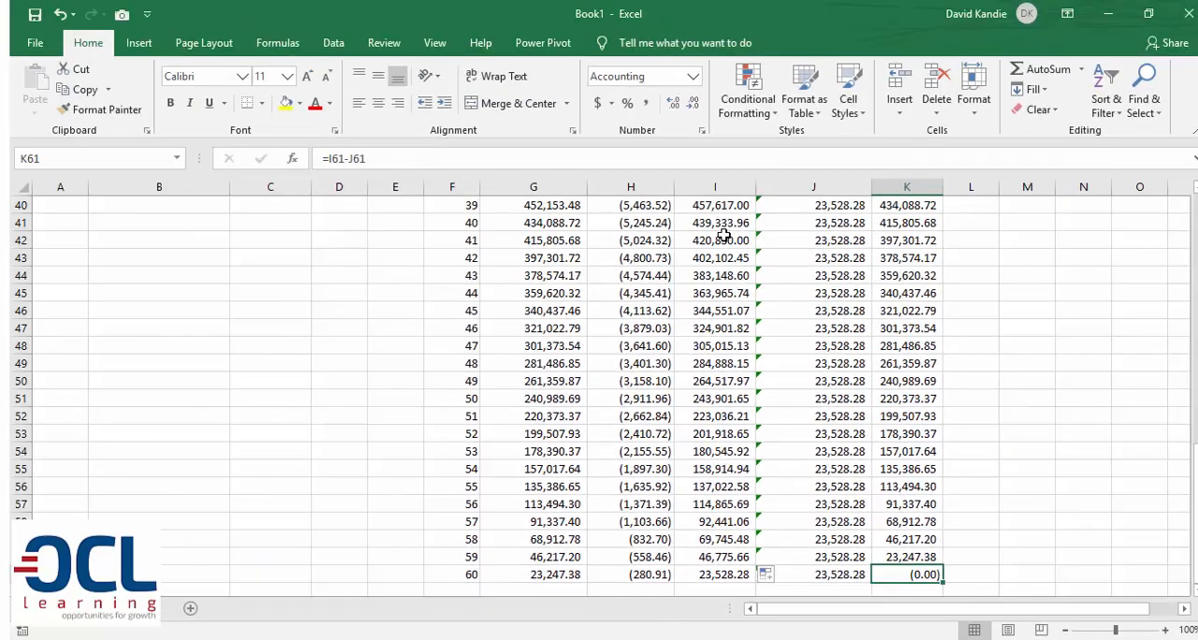
key(ctrl+Up)
key(Left)
key(Left)
key(Left)
key(Left)
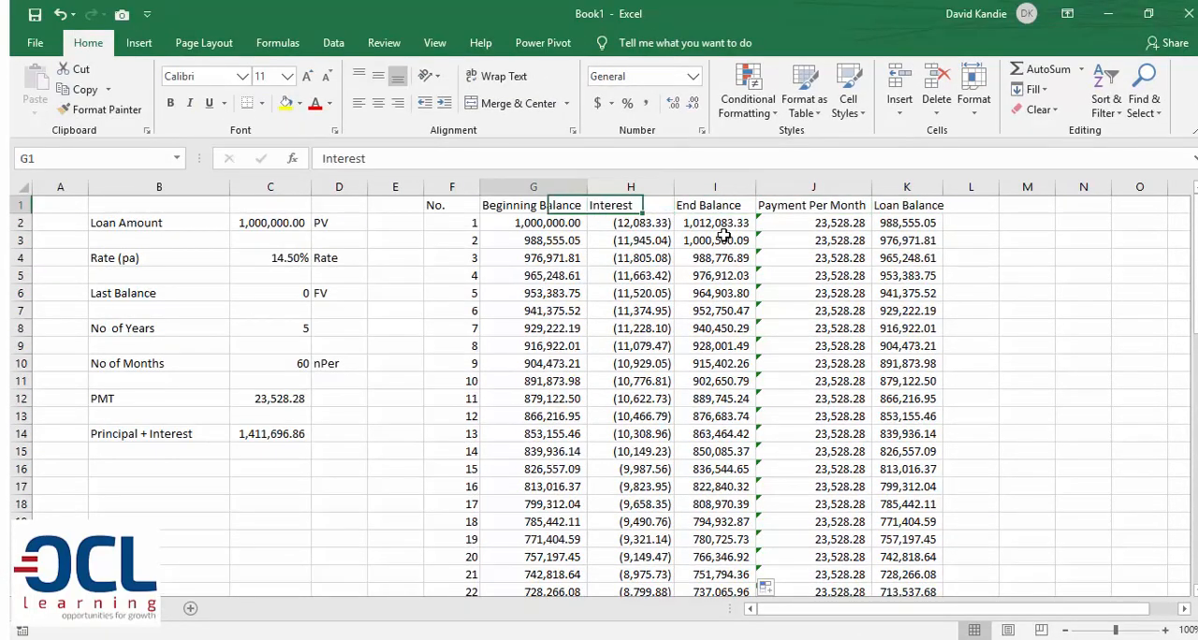